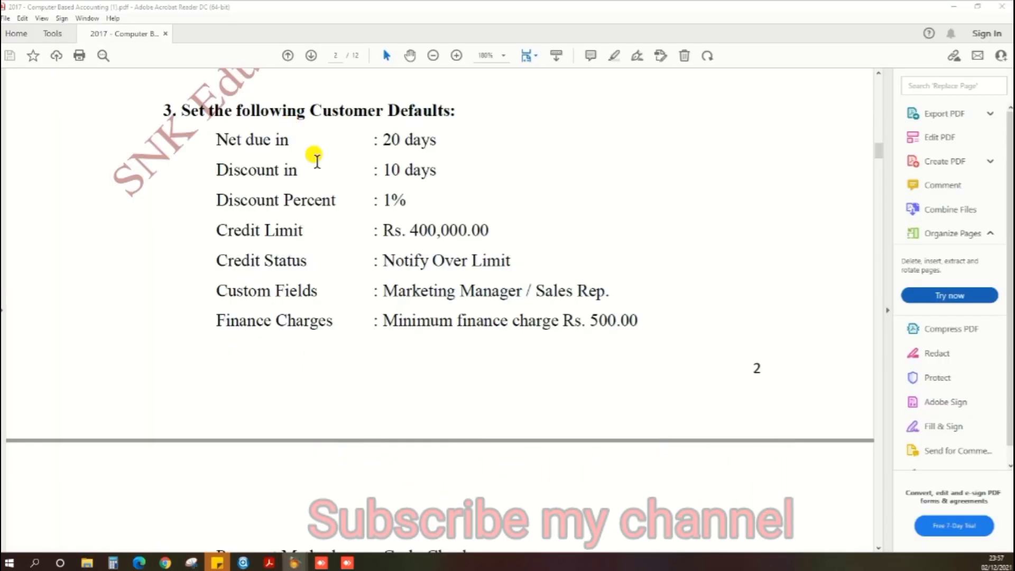
# - Set the General Ledger default rounding account to 12100 Retained earning and save it
pyautogui.scroll(4, 316, 159)
pyautogui.scroll(1, 317, 160)
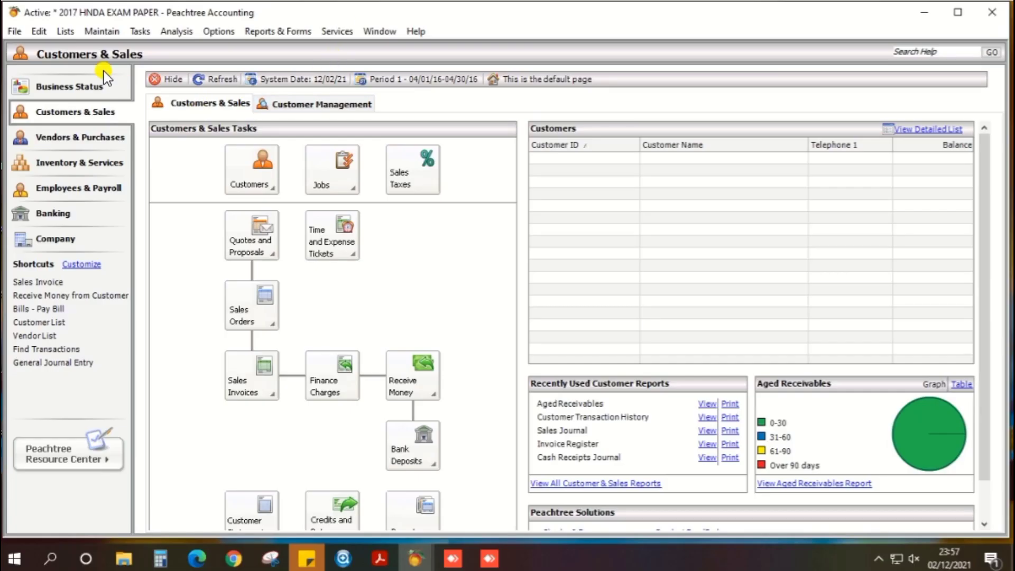
pyautogui.click(98, 38)
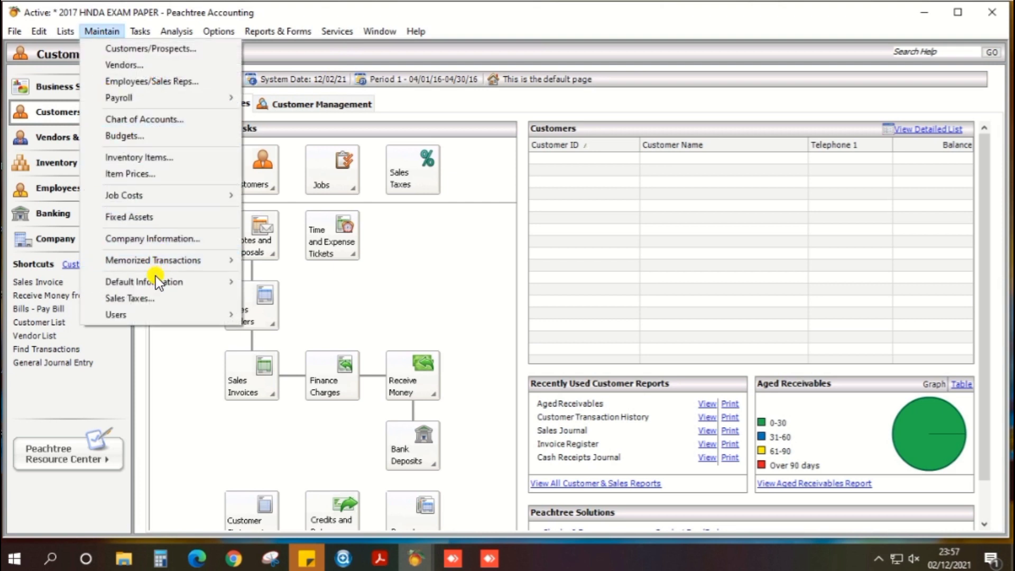
pyautogui.moveTo(154, 282)
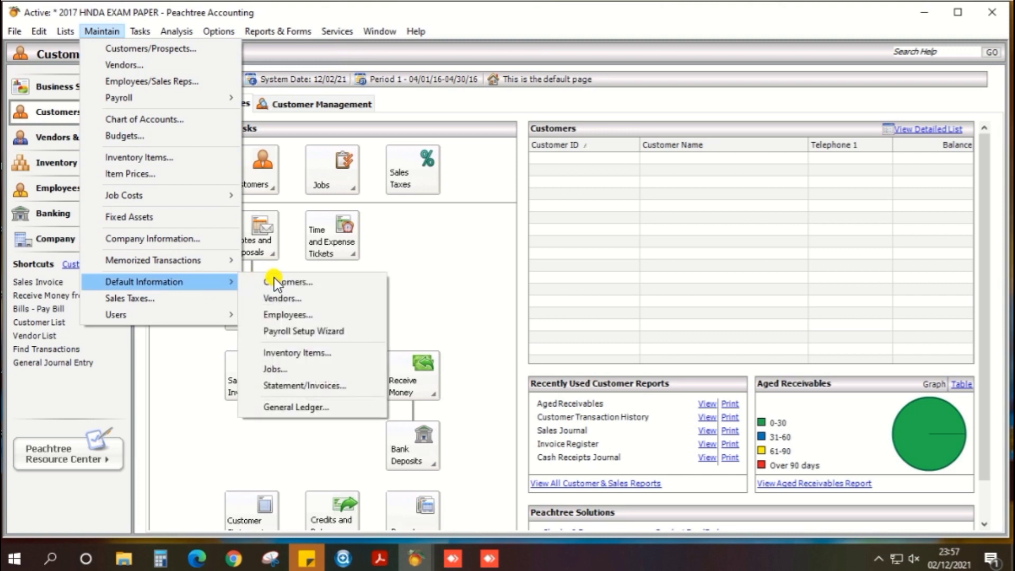
pyautogui.click(290, 404)
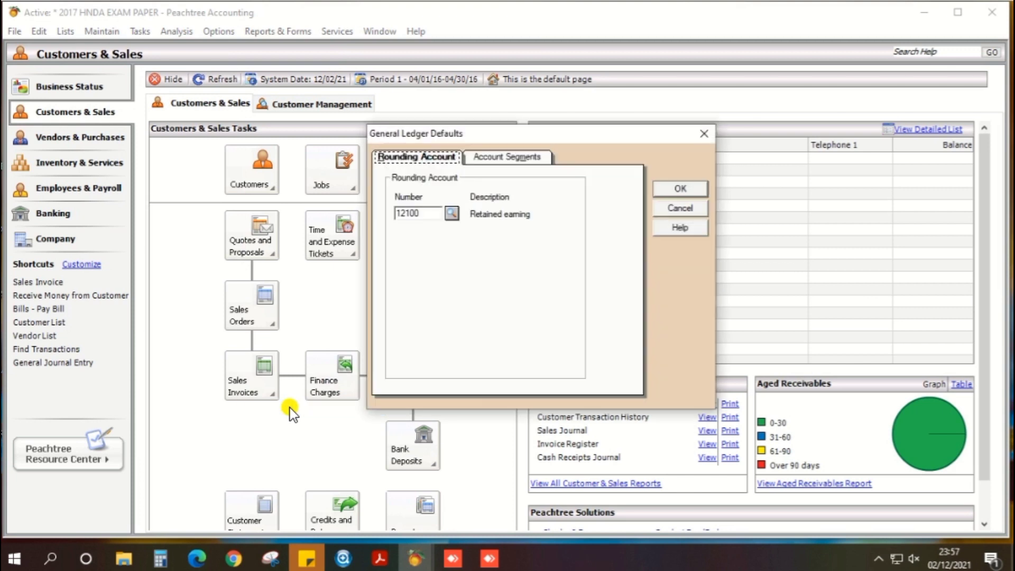
pyautogui.click(452, 211)
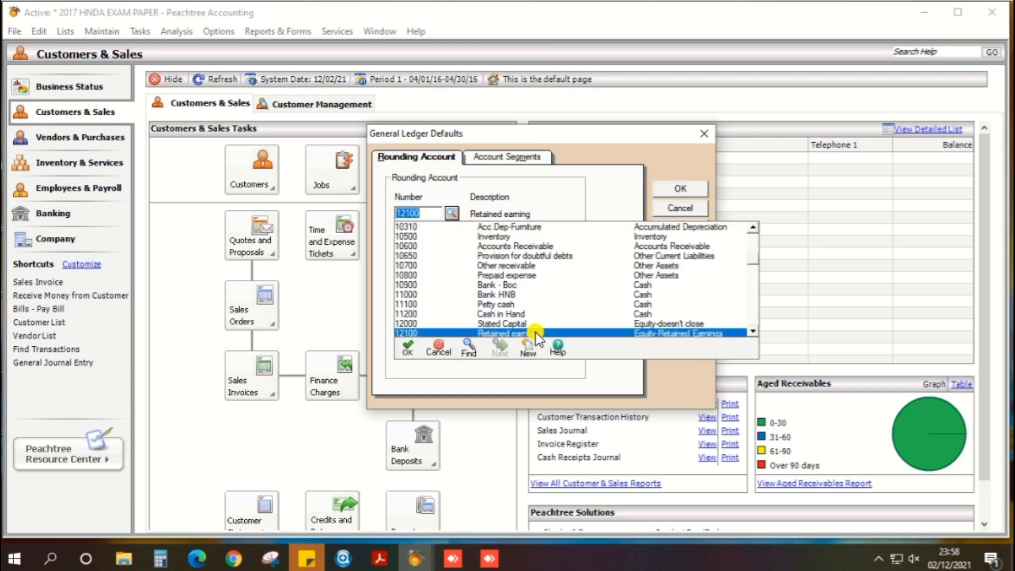
pyautogui.click(535, 331)
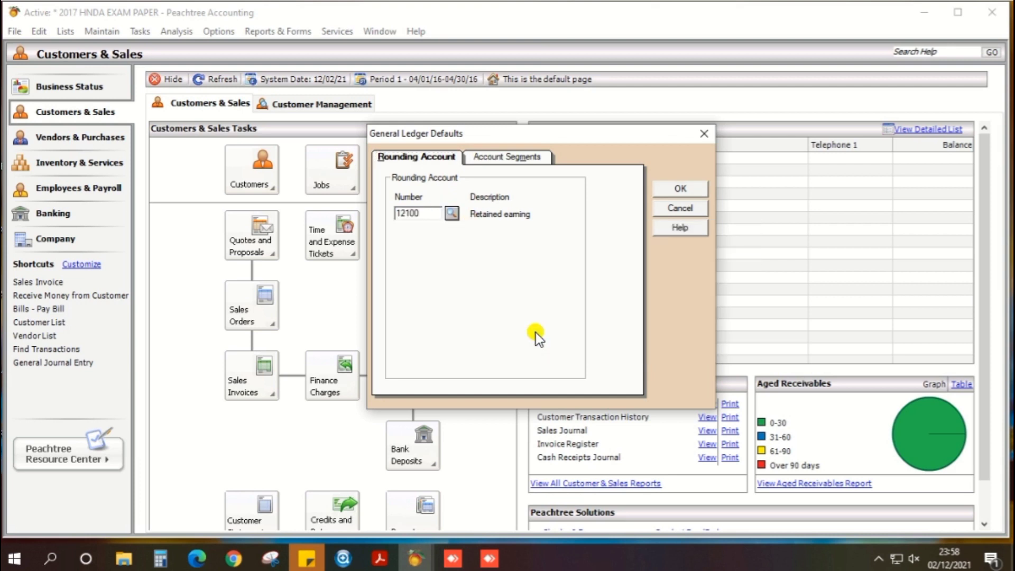
pyautogui.click(682, 189)
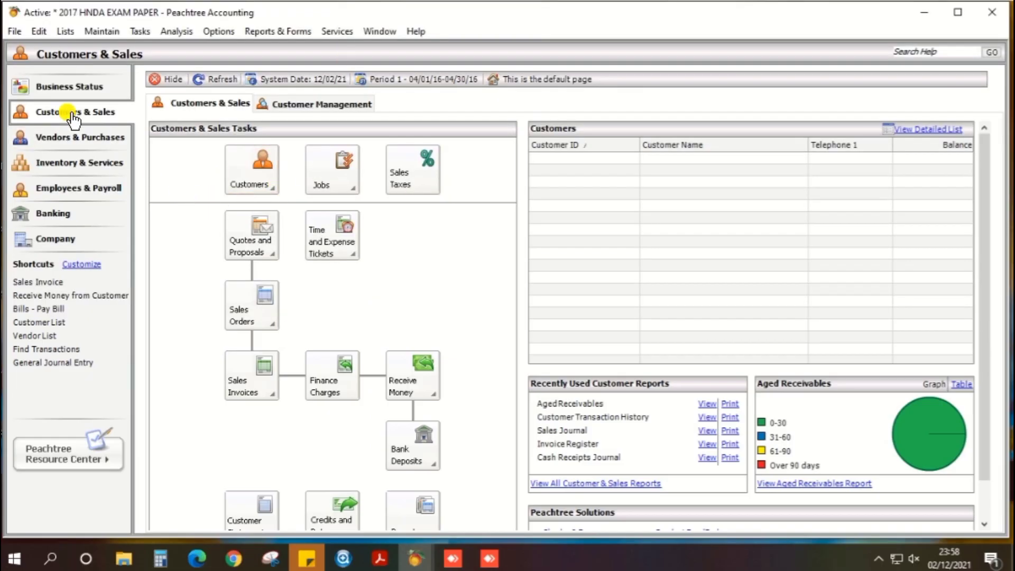
# - Open the customer defaults and set the standard terms' net due period to 20 days
pyautogui.click(93, 30)
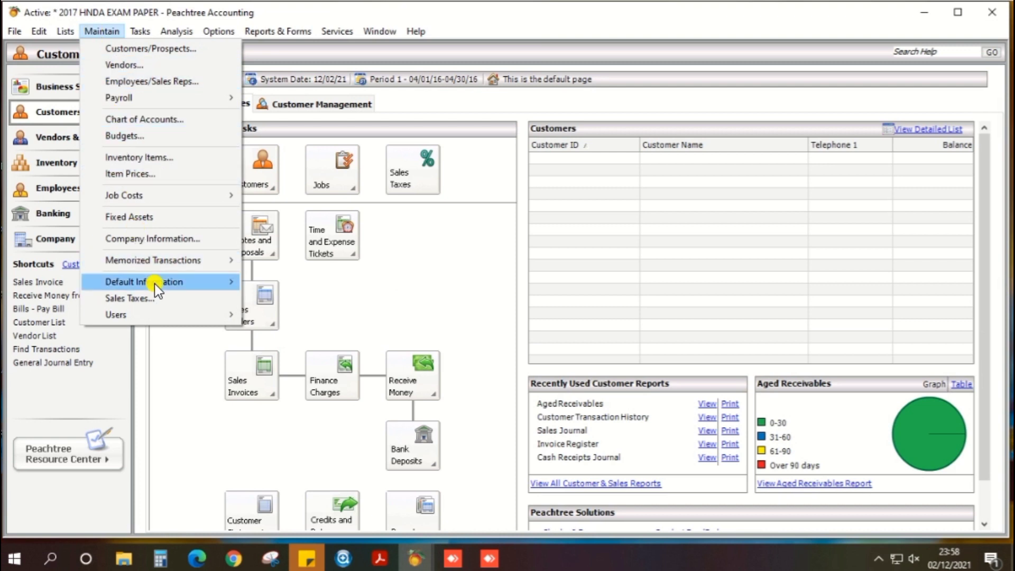
pyautogui.moveTo(152, 280)
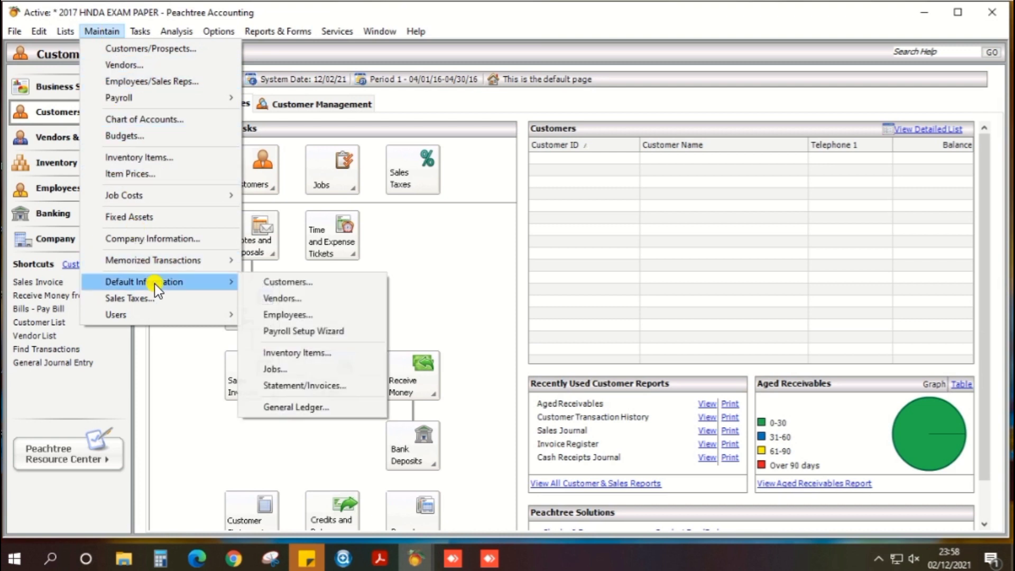
pyautogui.click(276, 285)
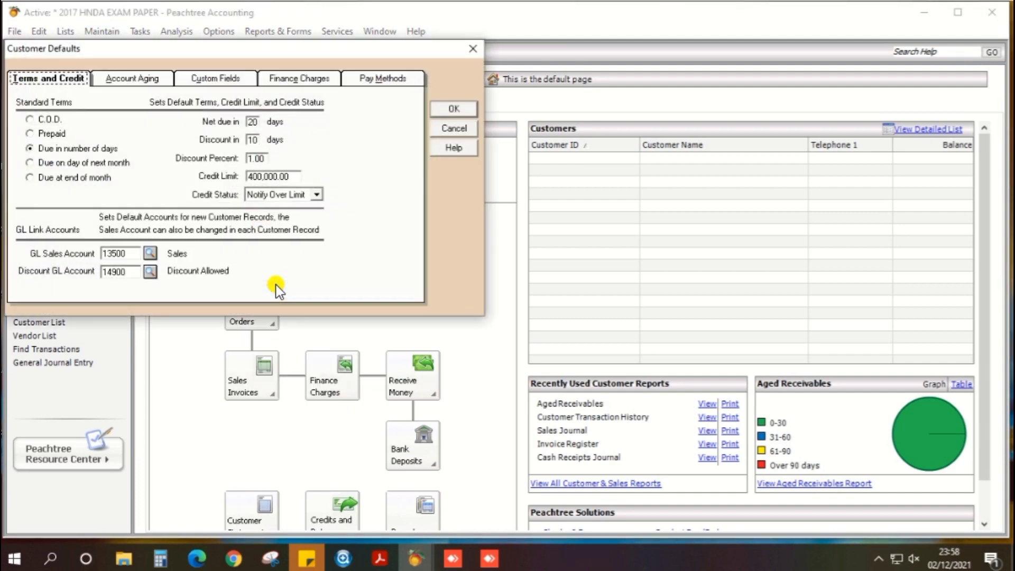
pyautogui.doubleClick(253, 122)
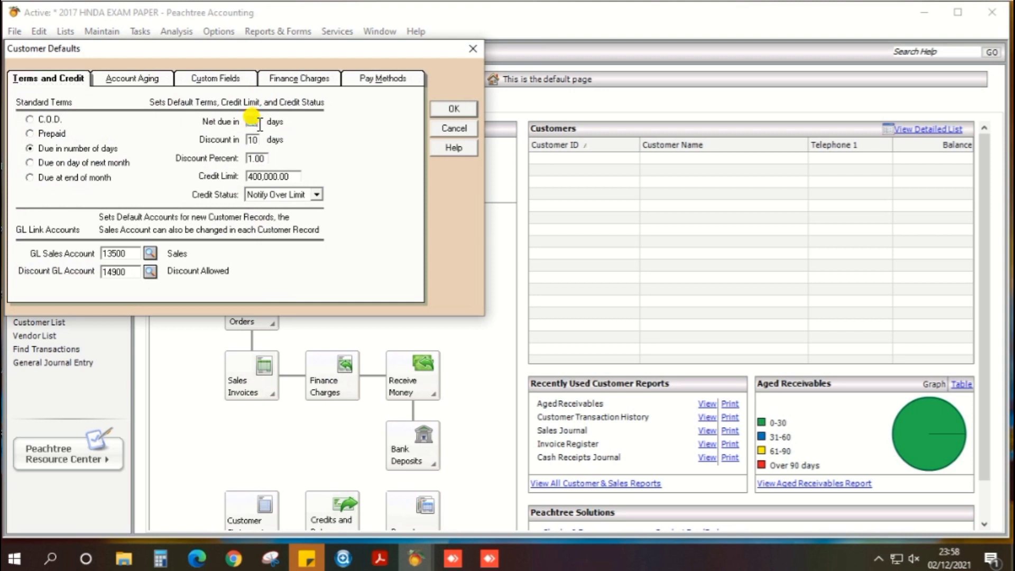
pyautogui.write('2')
pyautogui.press('Tab')
pyautogui.press('Tab')
pyautogui.press('Tab')
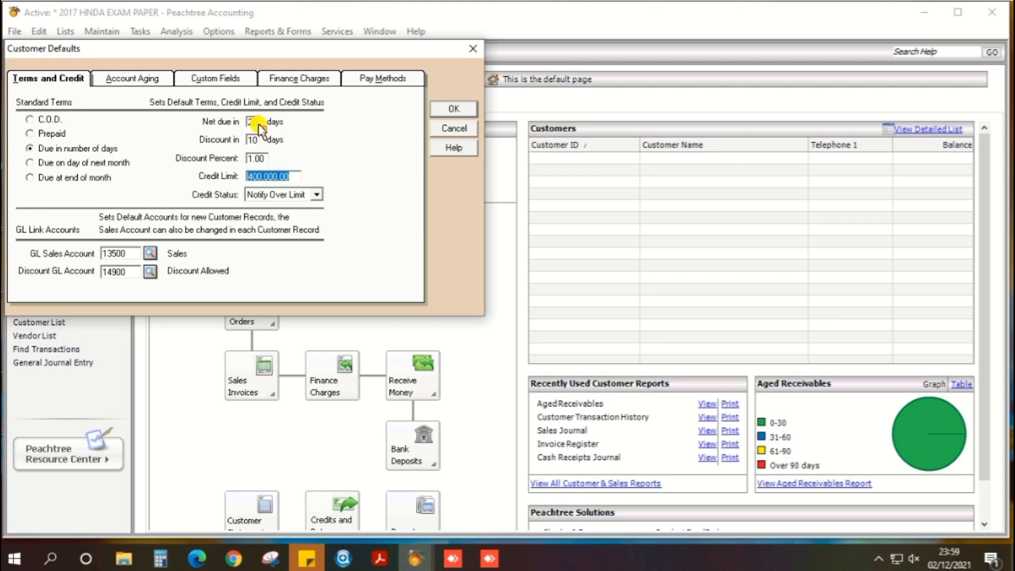
pyautogui.press('Tab')
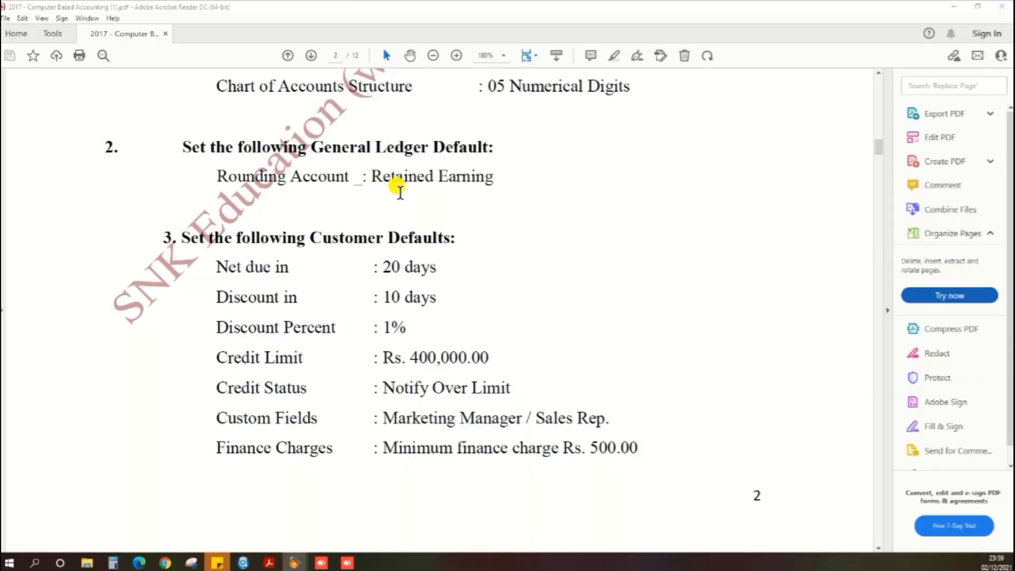
# - Check the customer default requirements in the exam paper PDF, then return to Peachtree and view the customer custom fields
pyautogui.scroll(-2, 400, 192)
pyautogui.scroll(-1, 400, 191)
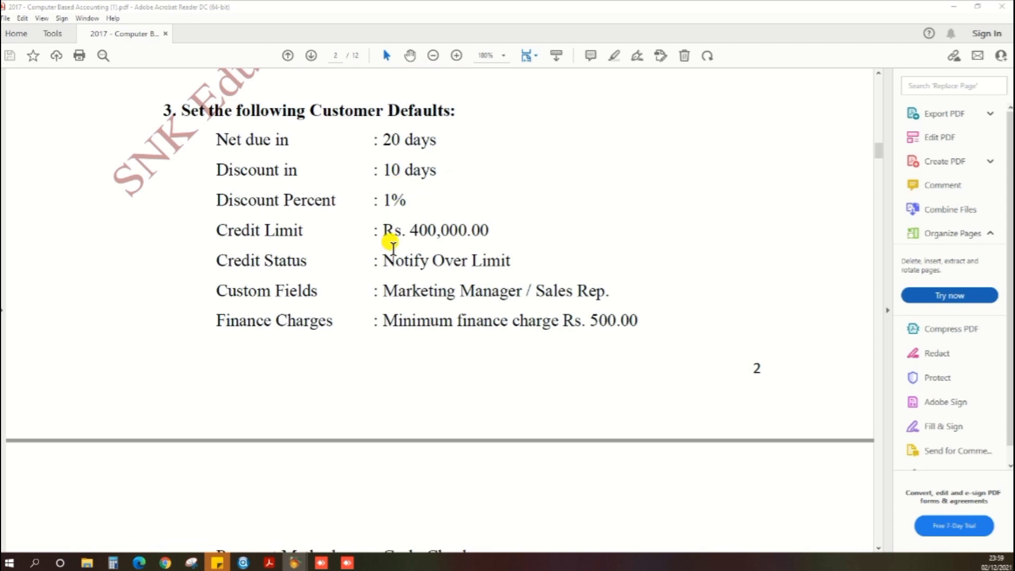
pyautogui.scroll(-1, 284, 310)
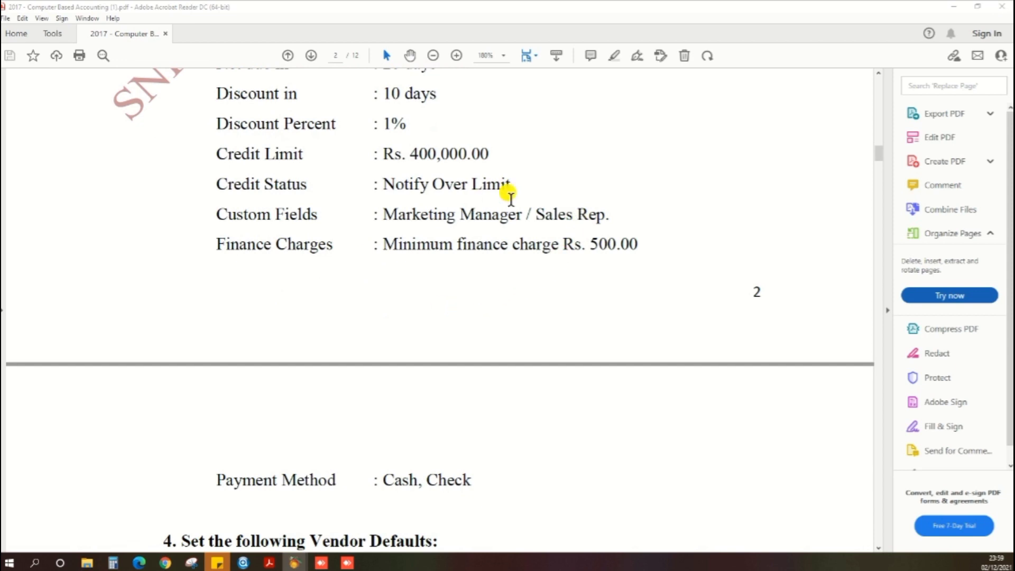
pyautogui.click(360, 4)
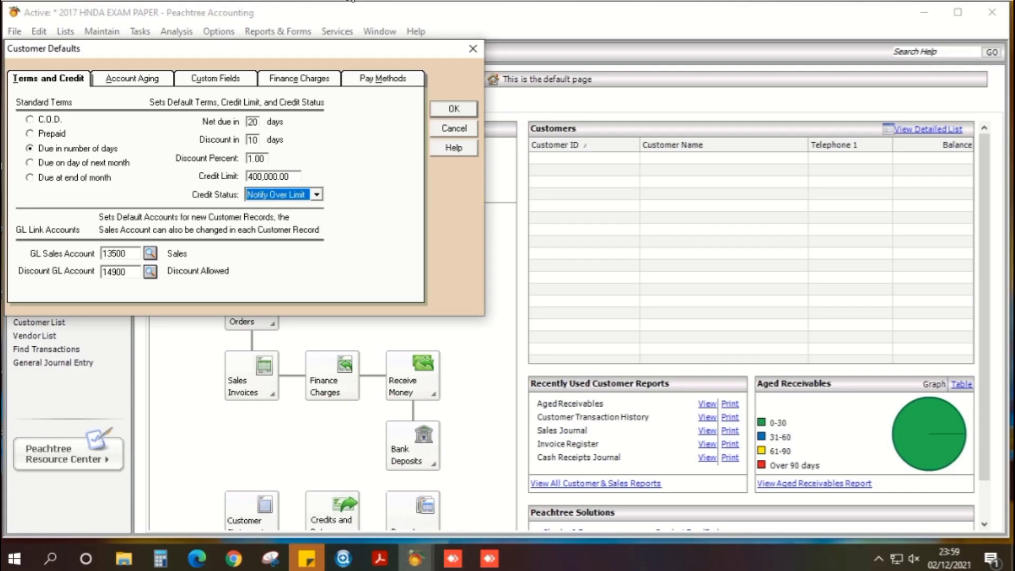
pyautogui.click(236, 81)
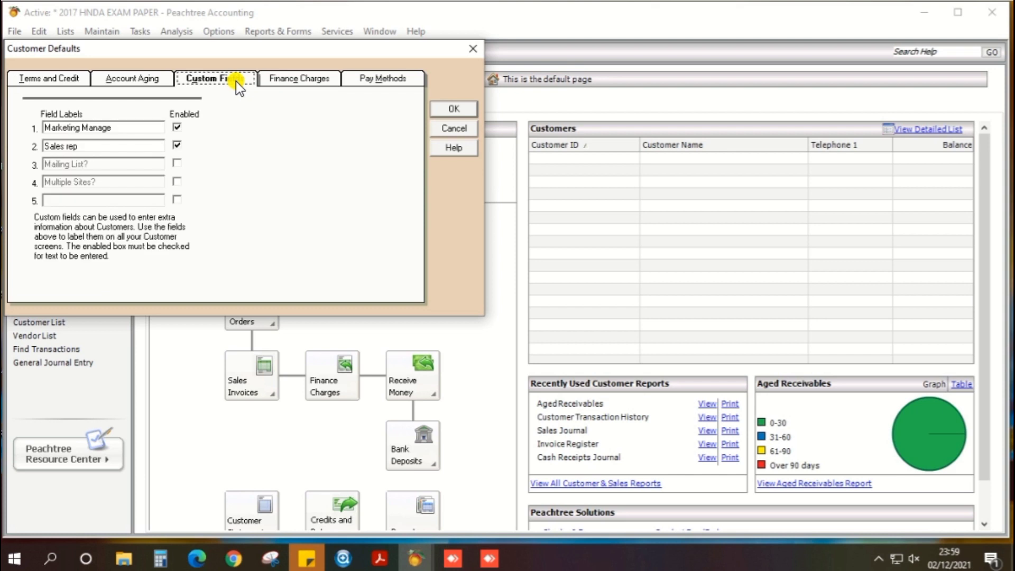
pyautogui.click(177, 162)
pyautogui.click(177, 182)
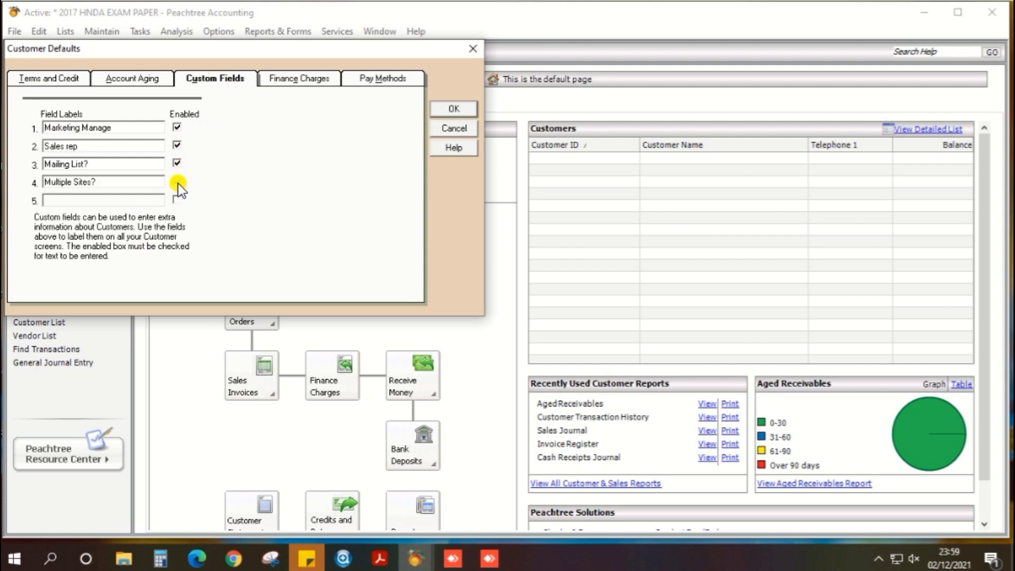
pyautogui.click(177, 182)
pyautogui.click(178, 164)
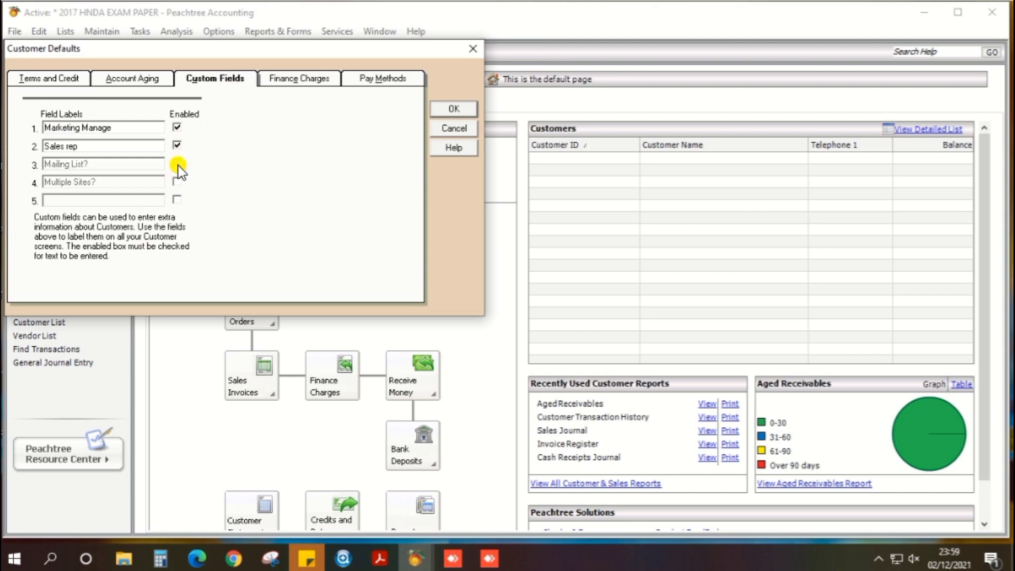
# - Review the first two custom field labels for customers against the exam paper PDF
pyautogui.click(132, 126)
pyautogui.click(107, 148)
pyautogui.hotkey('alt', 'Tab')
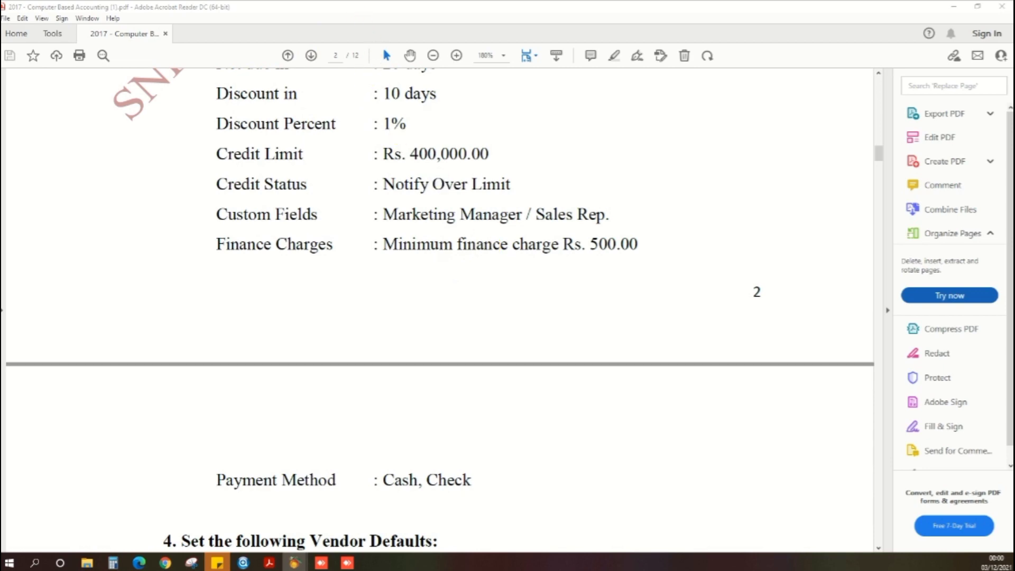
pyautogui.hotkey('alt', 'Tab')
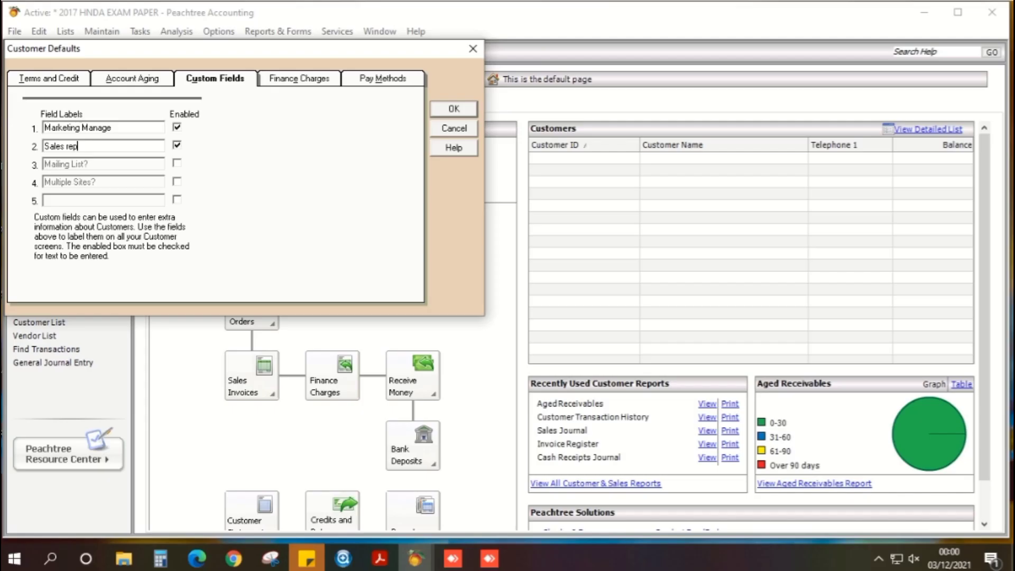
# - Set the customers' minimum finance charge to 500 and choose 13600 Interest Income as the finance charge GL account
pyautogui.click(297, 77)
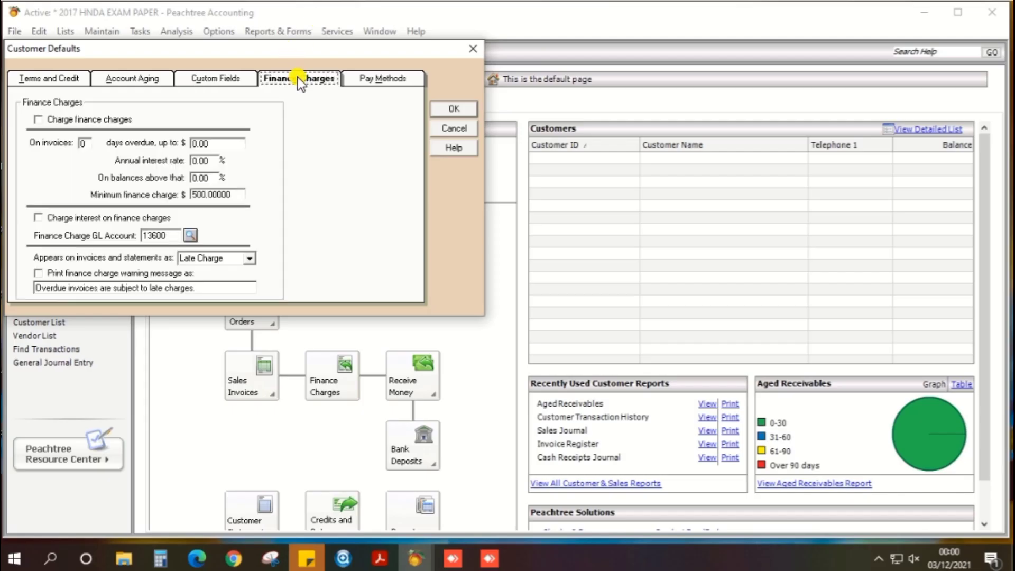
pyautogui.click(234, 194)
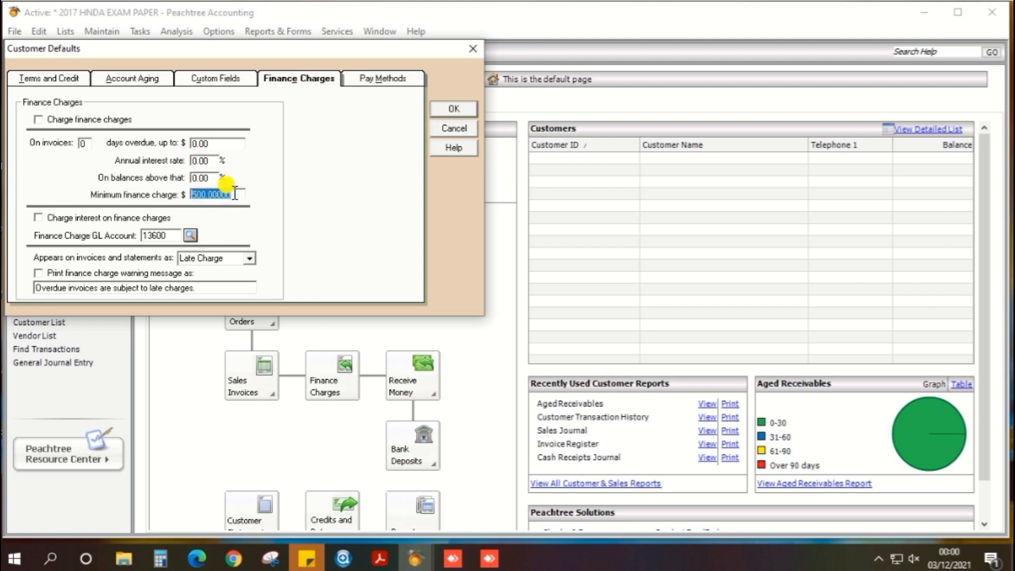
pyautogui.write('500')
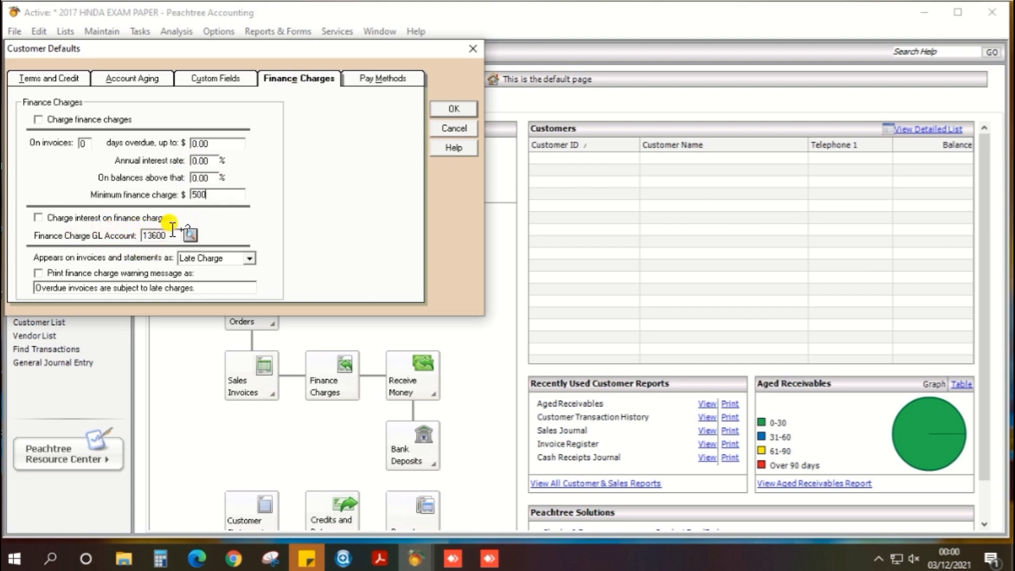
pyautogui.click(190, 234)
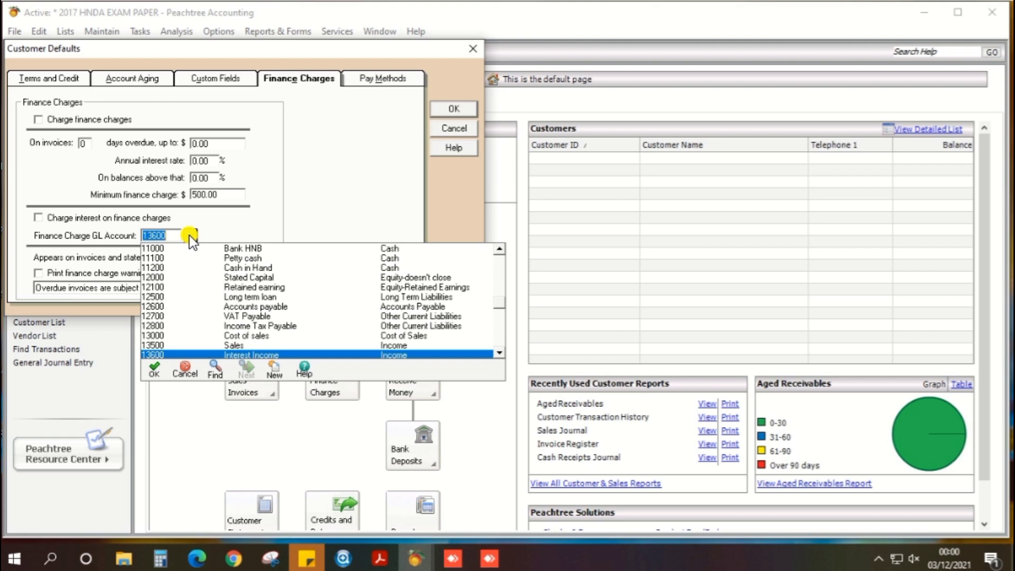
pyautogui.click(277, 356)
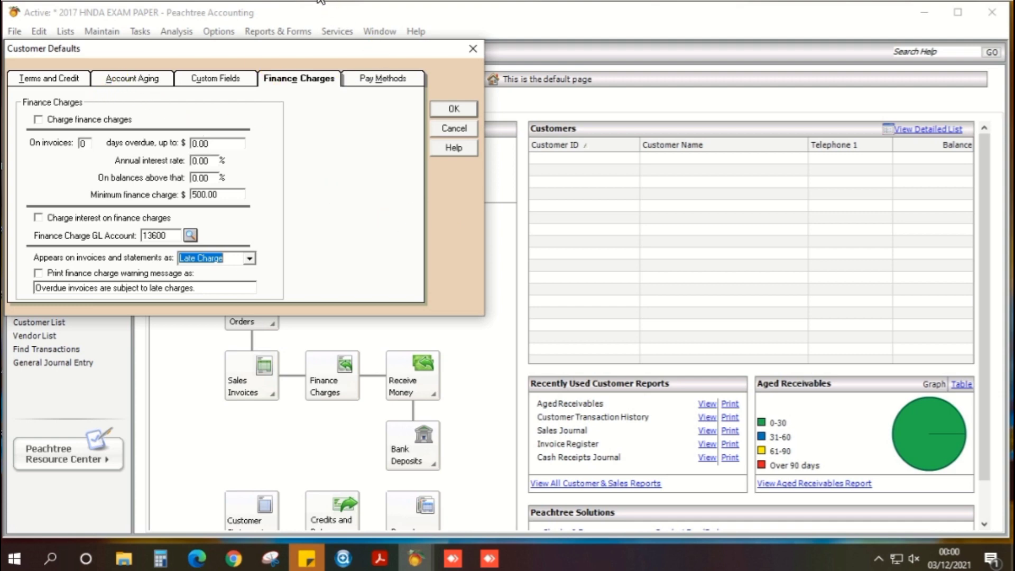
# - Check the customer payment method requirement in the exam paper PDF, then return to Peachtree and view the customers' payment methods
pyautogui.hotkey('alt', 'Tab')
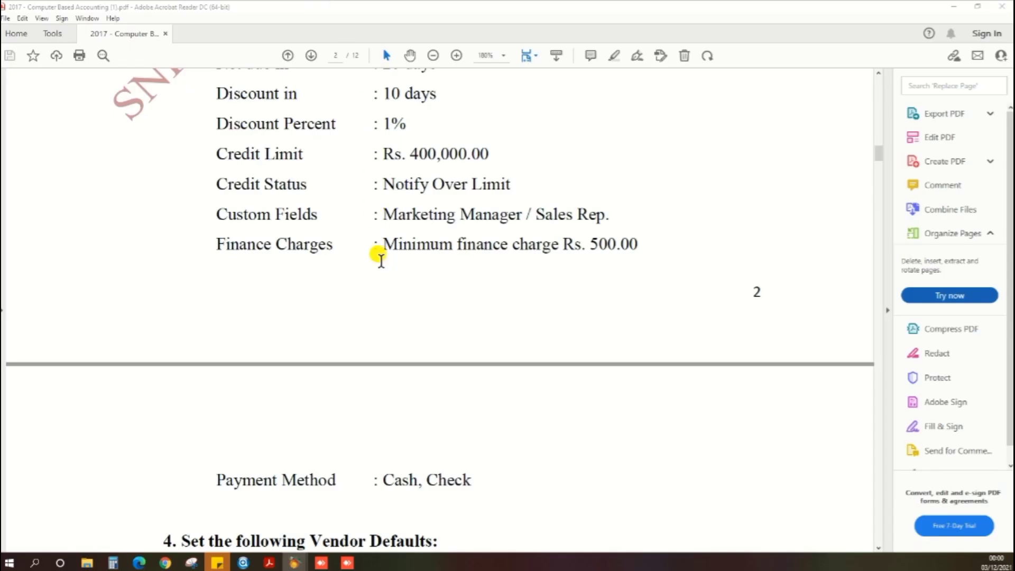
pyautogui.scroll(-2, 378, 254)
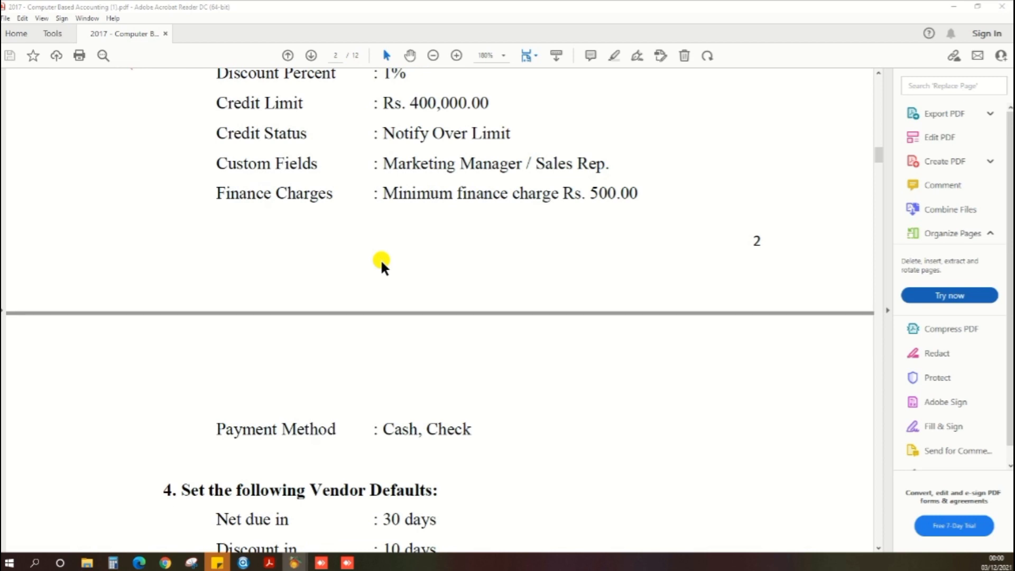
pyautogui.hotkey('alt', 'Tab')
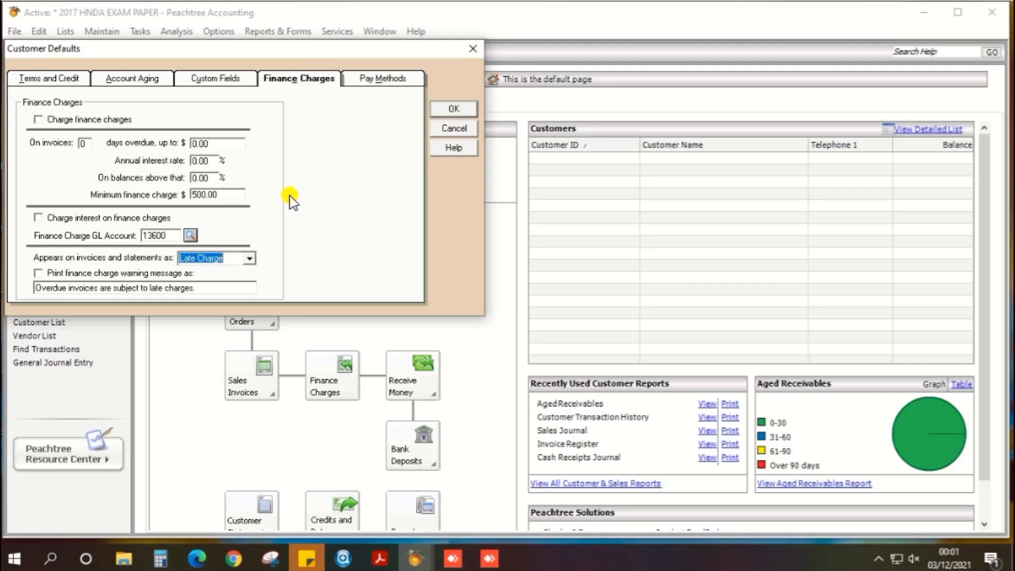
pyautogui.click(388, 76)
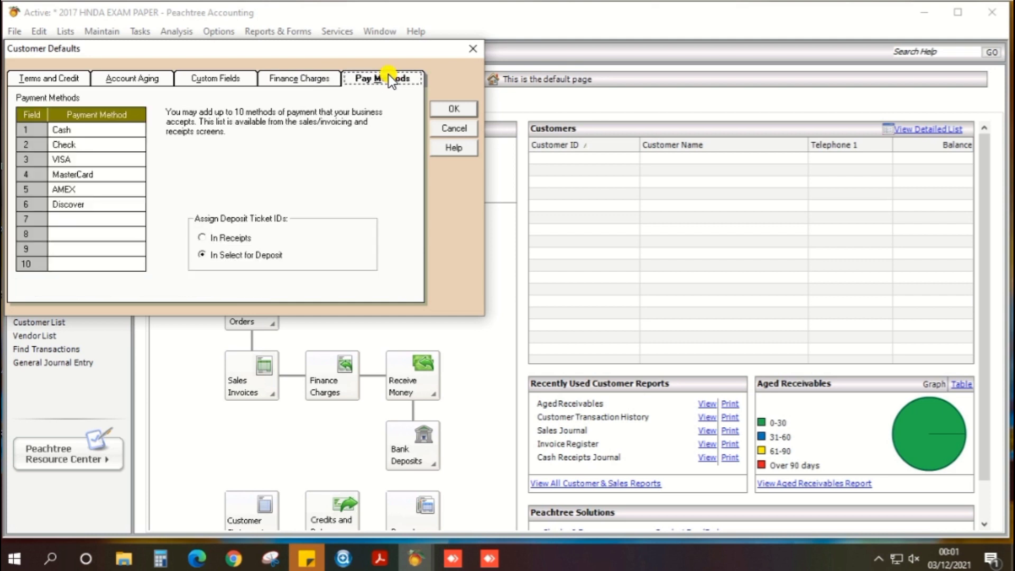
# - Remove VISA, MasterCard, AMEX and Discover from the customers' payment methods, then save the customer defaults
pyautogui.click(91, 158)
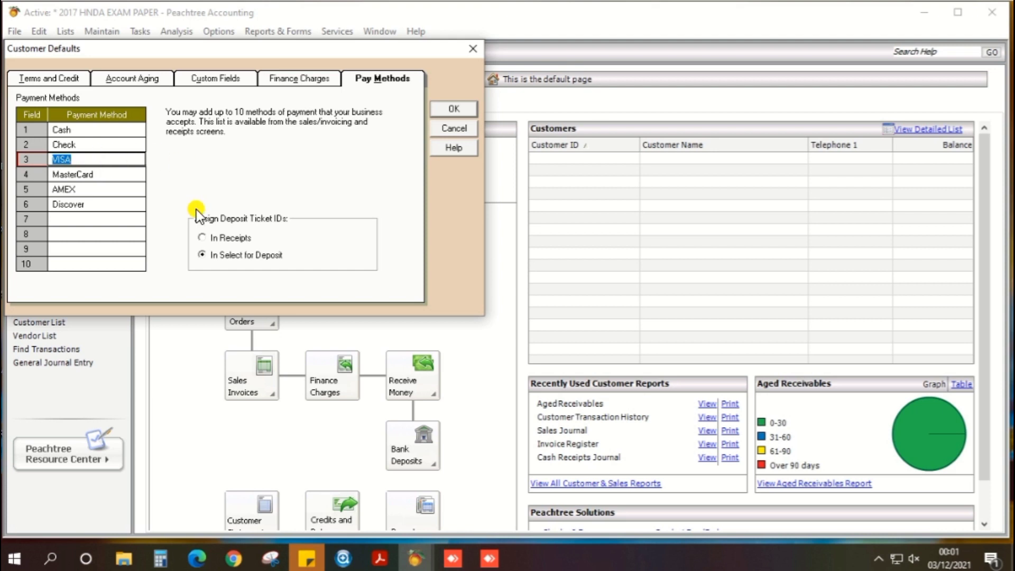
pyautogui.press('Delete')
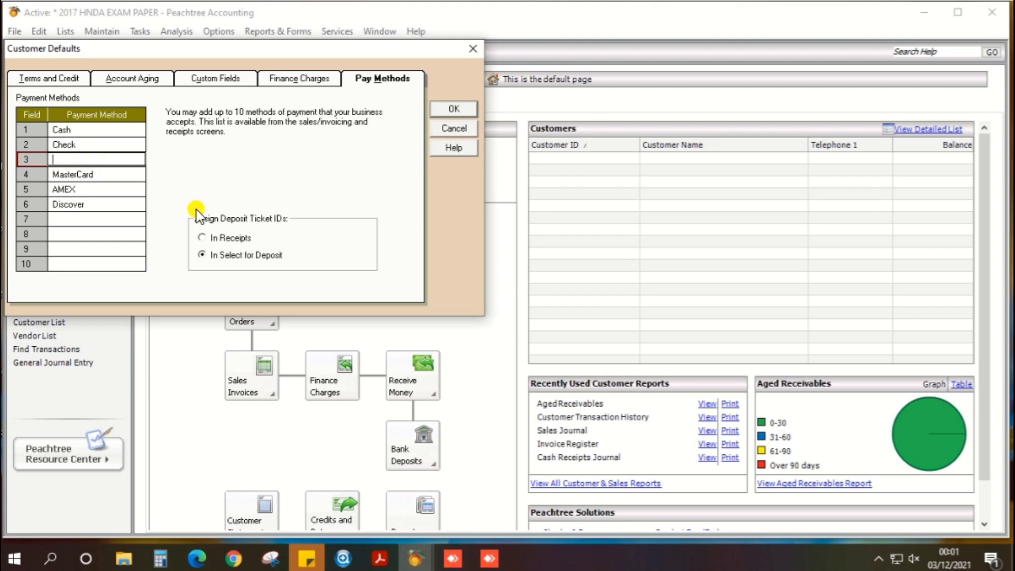
pyautogui.click(117, 179)
pyautogui.press('Delete')
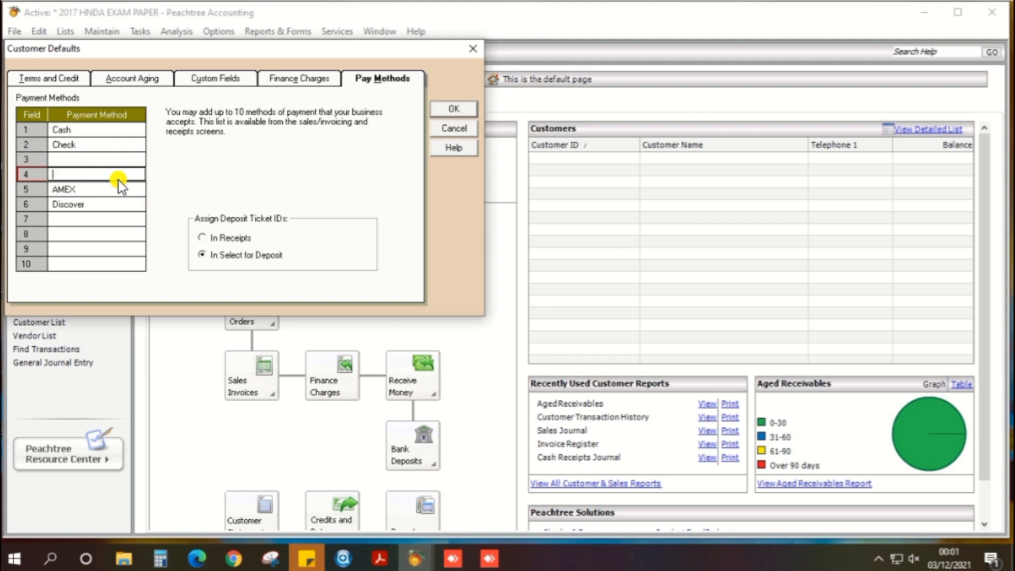
pyautogui.click(93, 189)
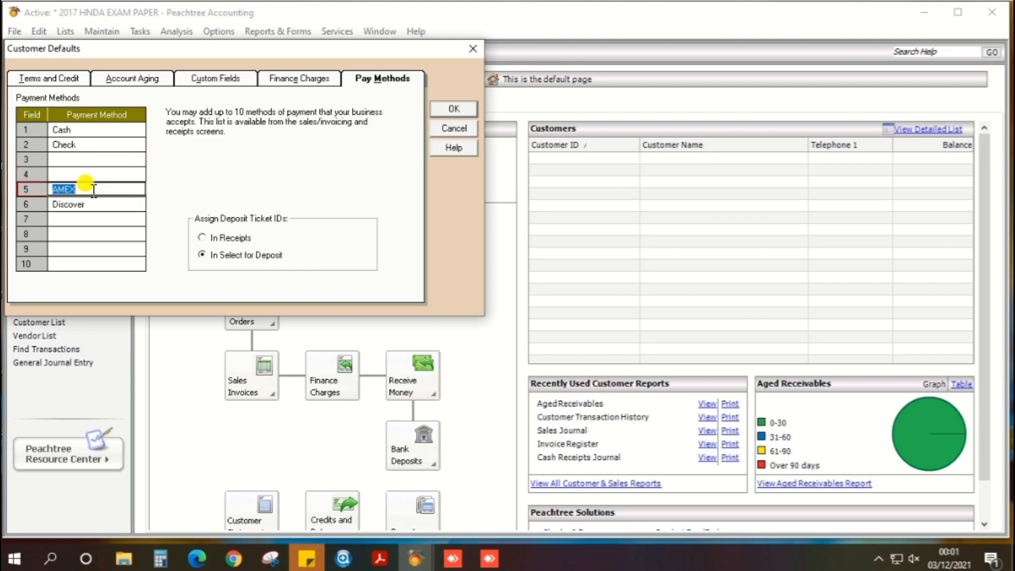
pyautogui.press('Delete')
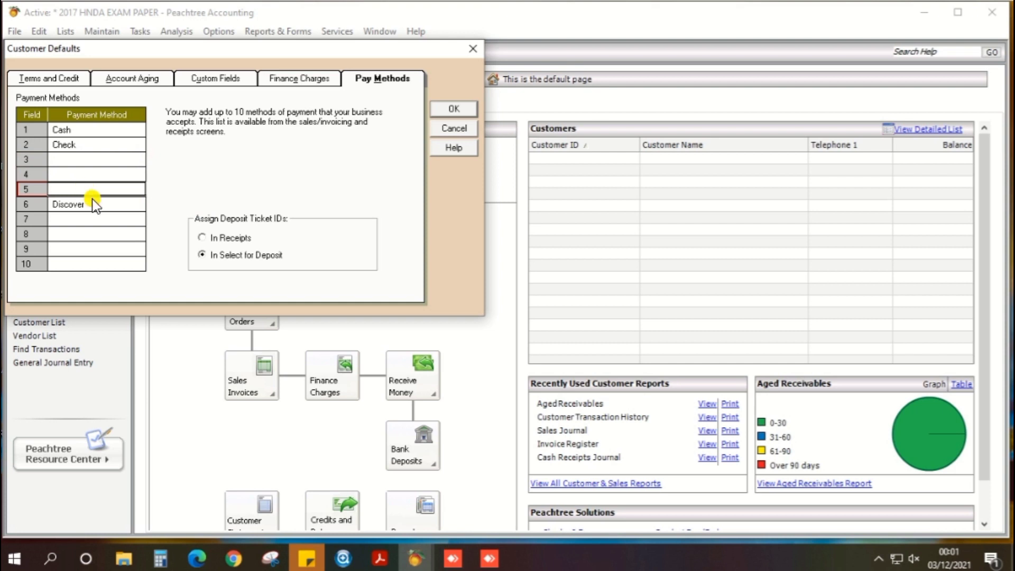
pyautogui.click(94, 204)
pyautogui.press('Delete')
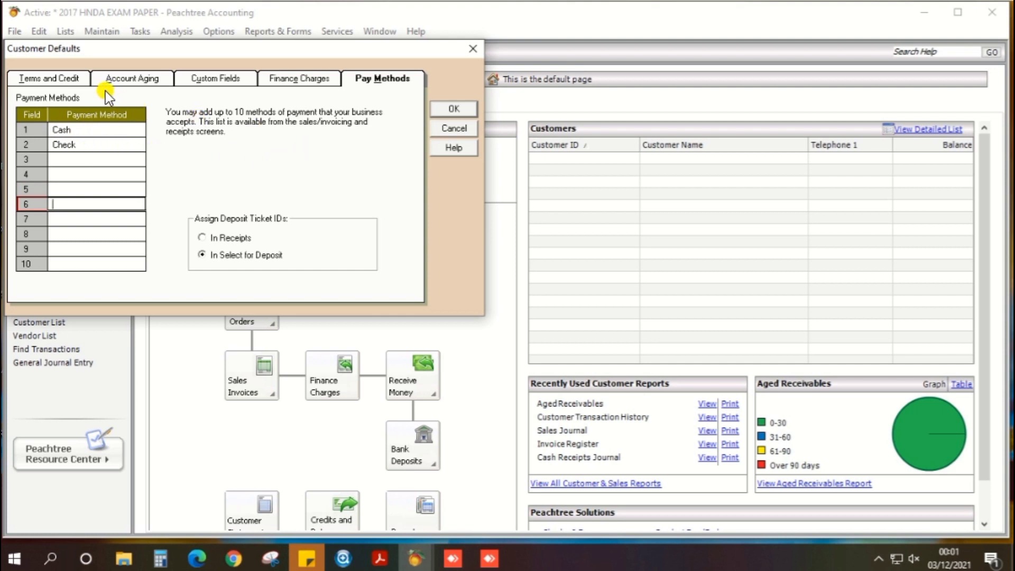
pyautogui.click(59, 81)
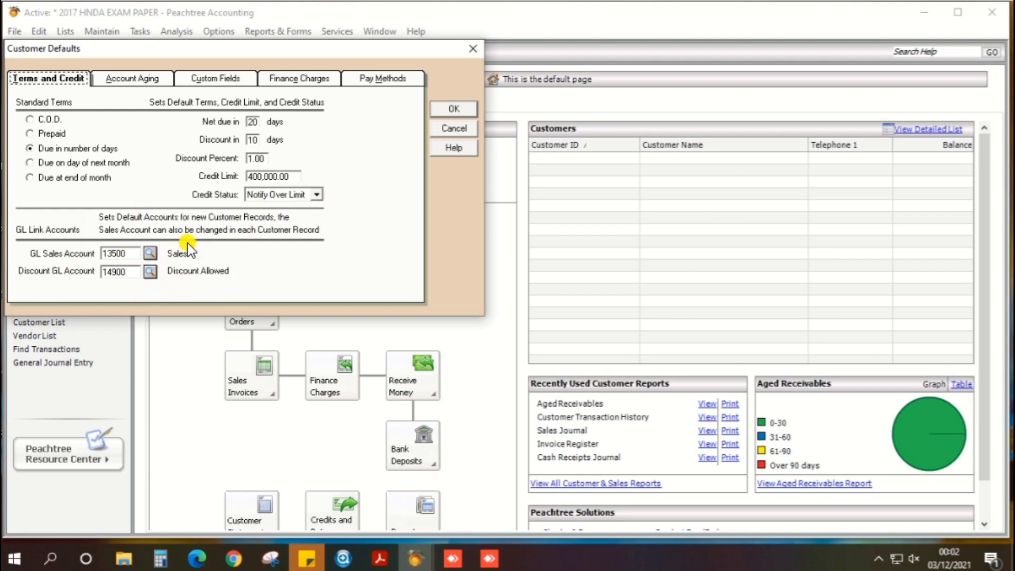
pyautogui.click(447, 109)
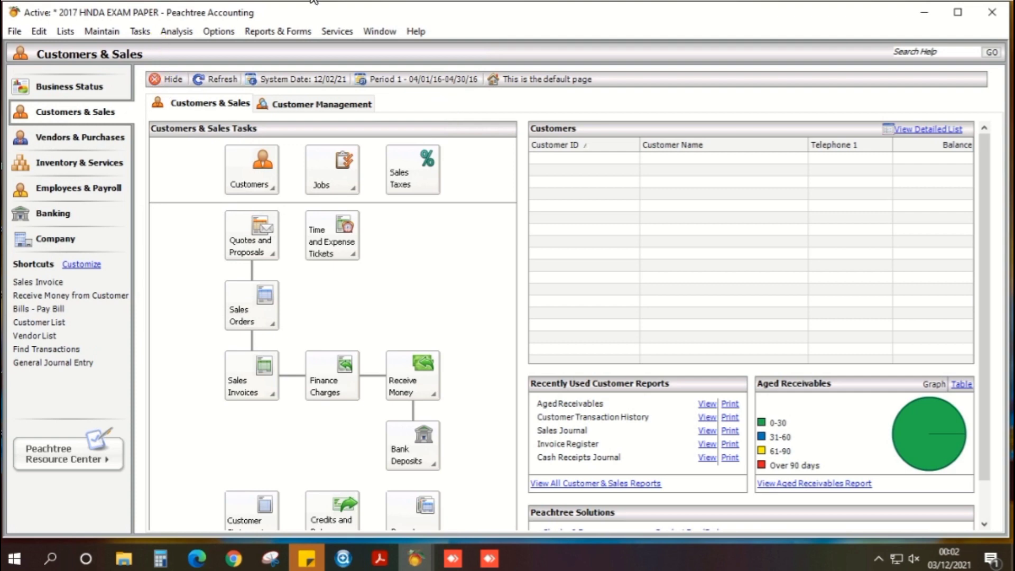
# - Consult the vendor default requirements in the exam paper PDF, then open Peachtree's vendor defaults and enter a net due period of 30 days
pyautogui.hotkey('alt', 'Tab')
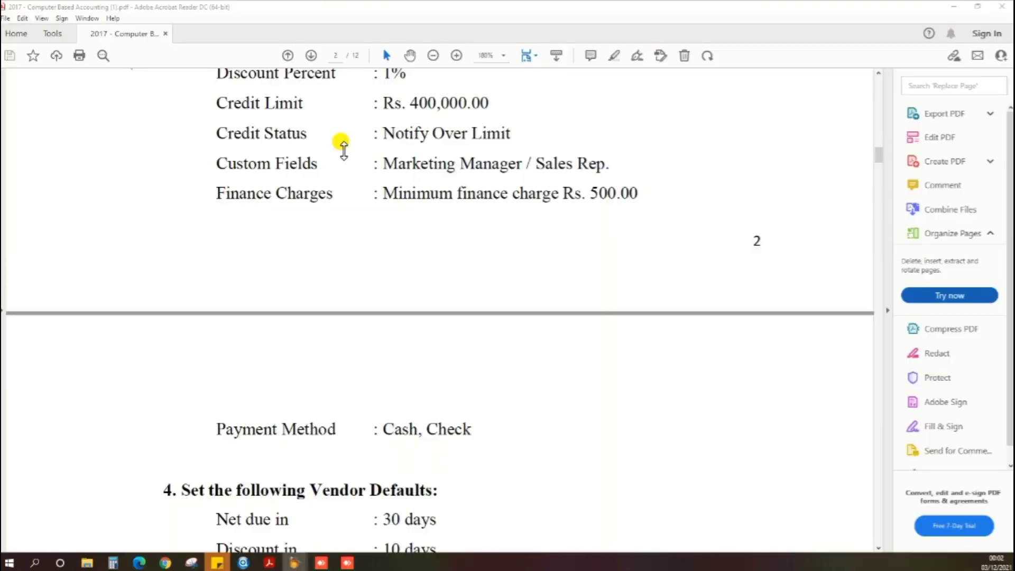
pyautogui.scroll(-3, 327, 259)
pyautogui.scroll(-3, 326, 259)
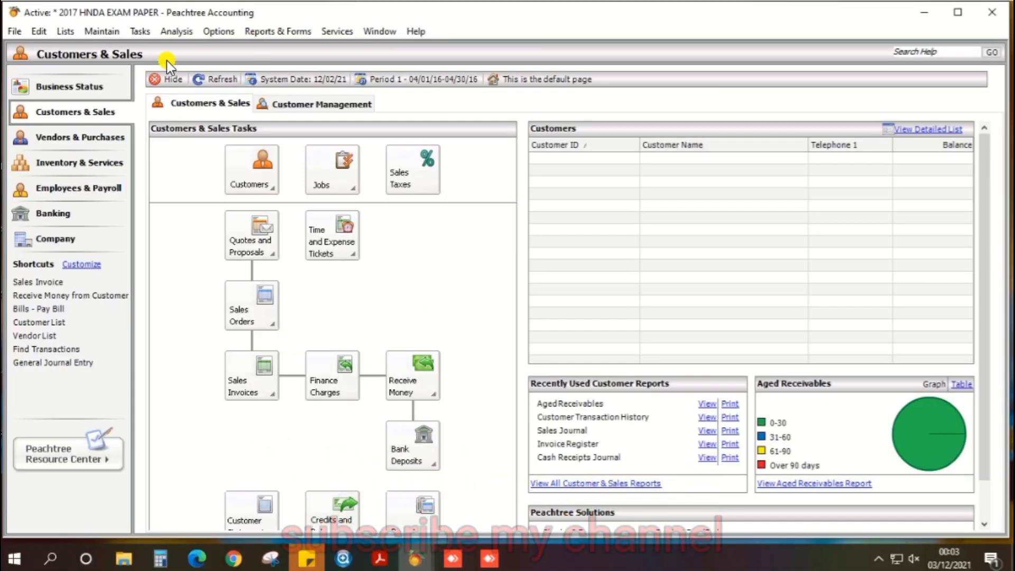
pyautogui.click(97, 35)
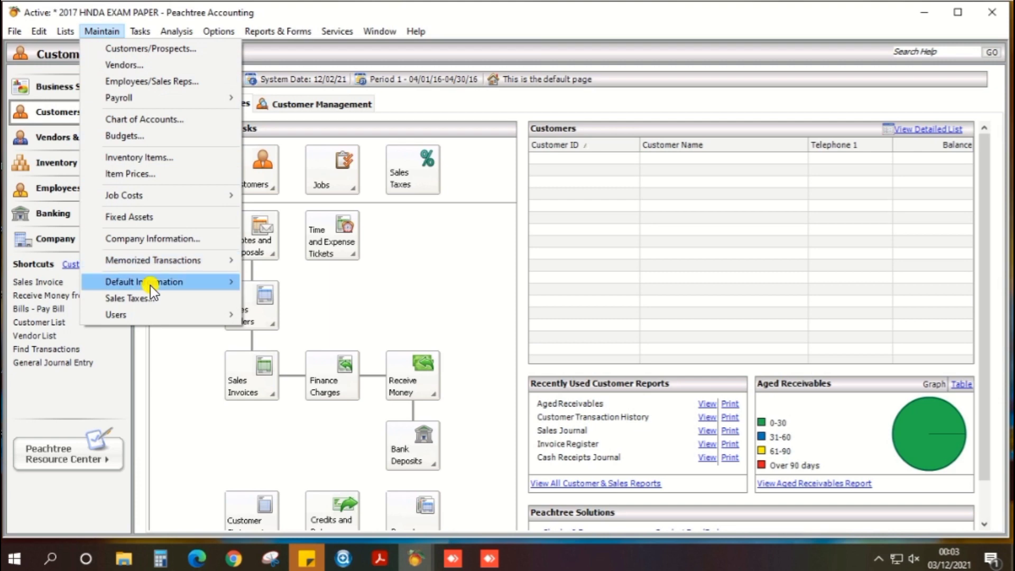
pyautogui.moveTo(150, 285)
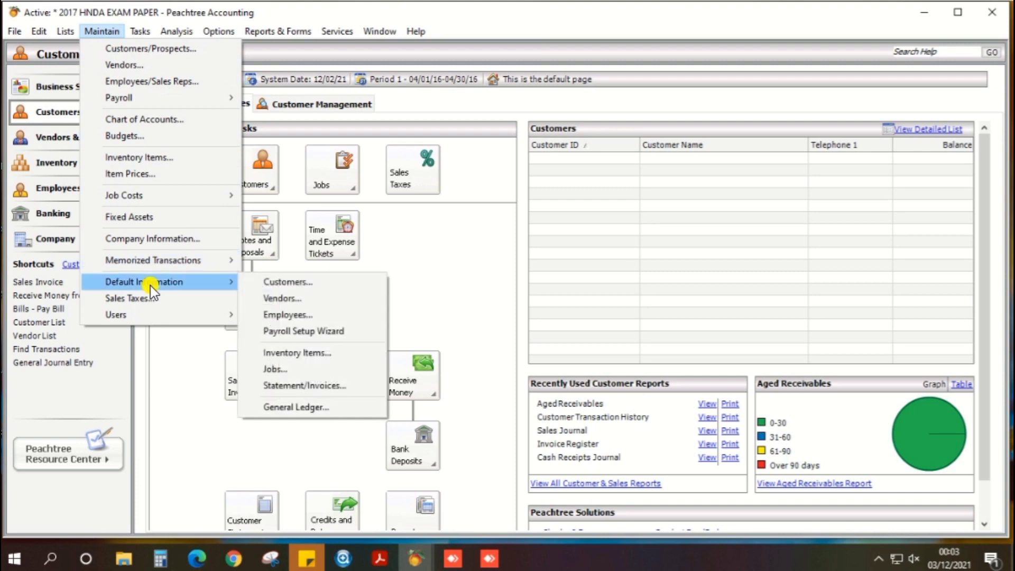
pyautogui.click(272, 299)
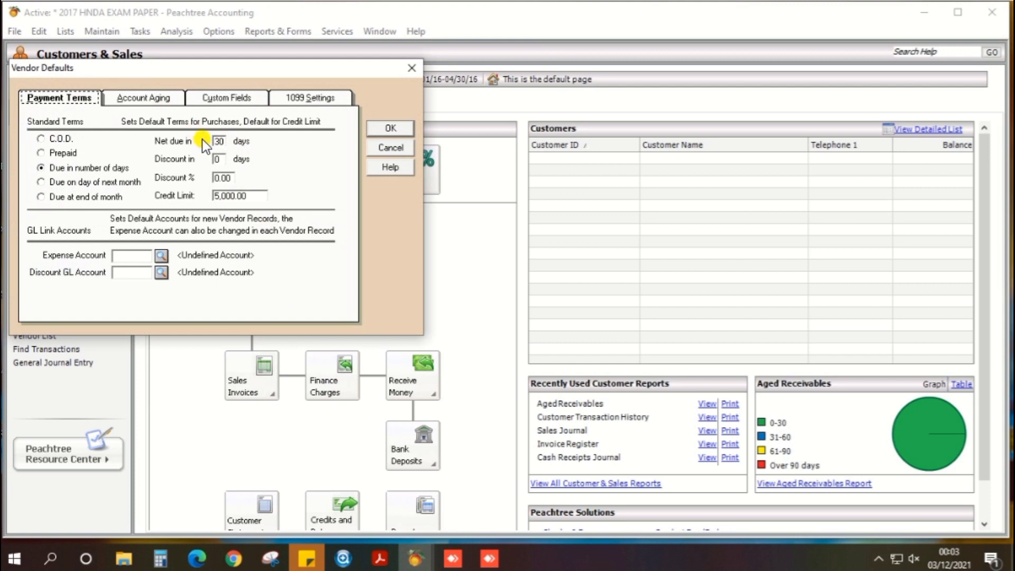
pyautogui.click(220, 140)
pyautogui.write('30')
# - Recheck the vendor terms in the exam paper PDF, then in Peachtree set the vendors' discount period to 10 days and discount percent to 3
pyautogui.hotkey('alt', 'Tab')
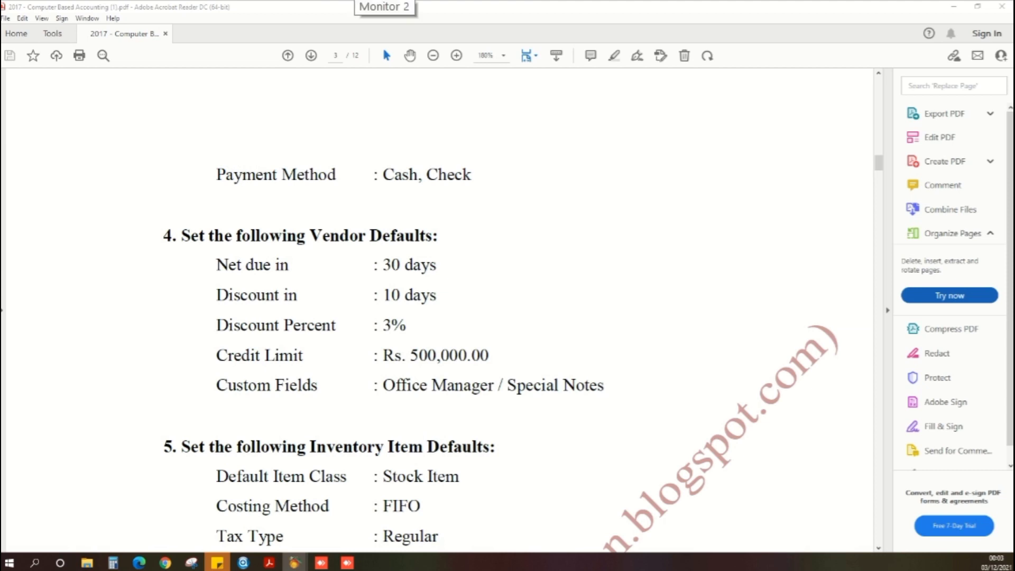
pyautogui.hotkey('alt', 'Tab')
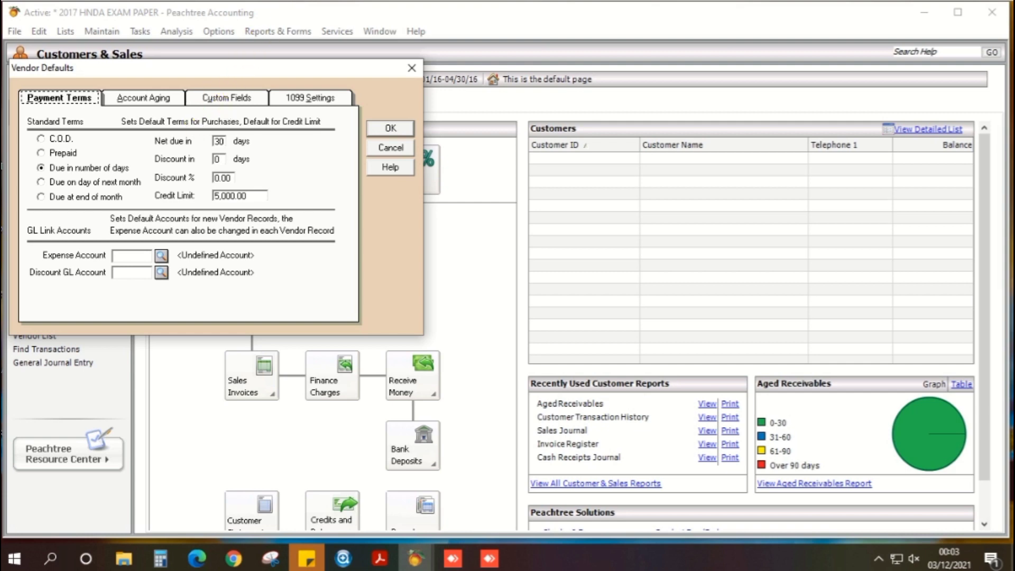
pyautogui.hotkey('alt', 'Tab')
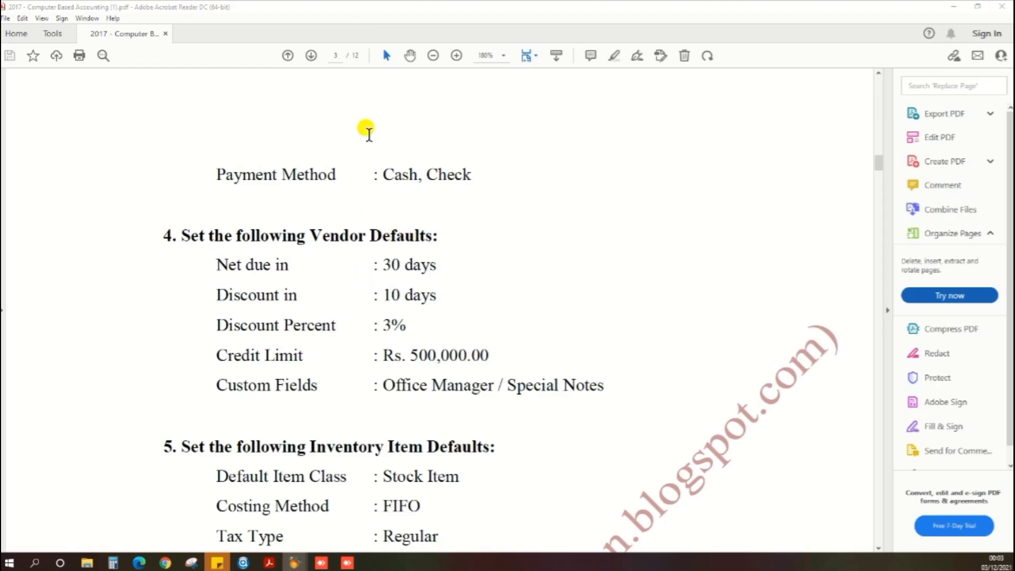
pyautogui.hotkey('alt', 'Tab')
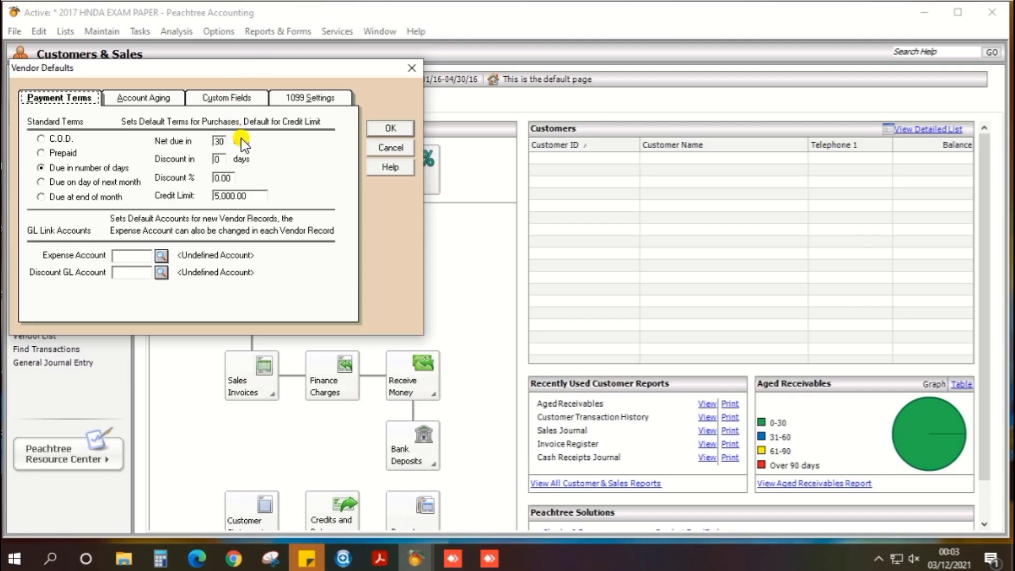
pyautogui.click(224, 159)
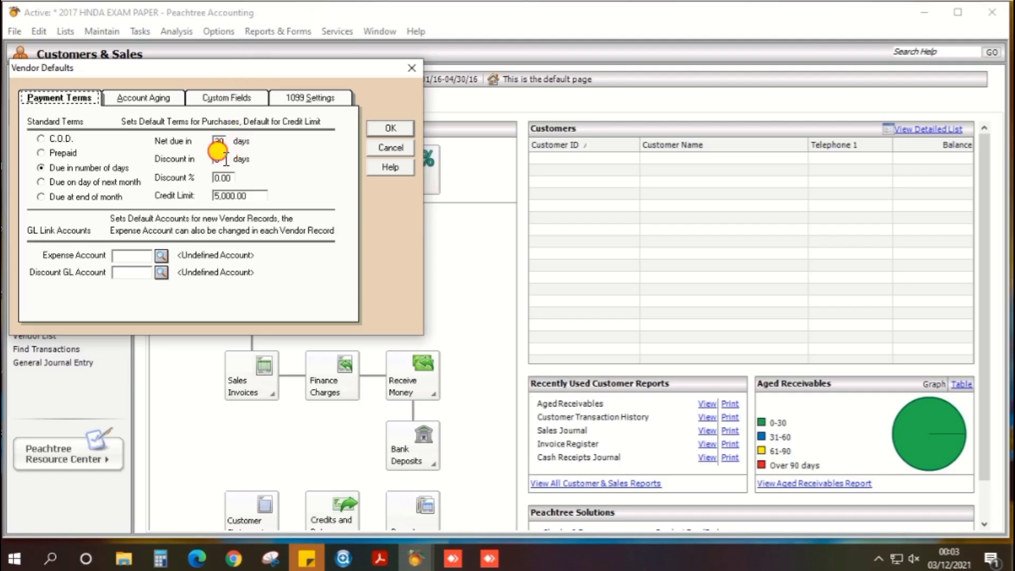
pyautogui.write('10')
pyautogui.press('Tab')
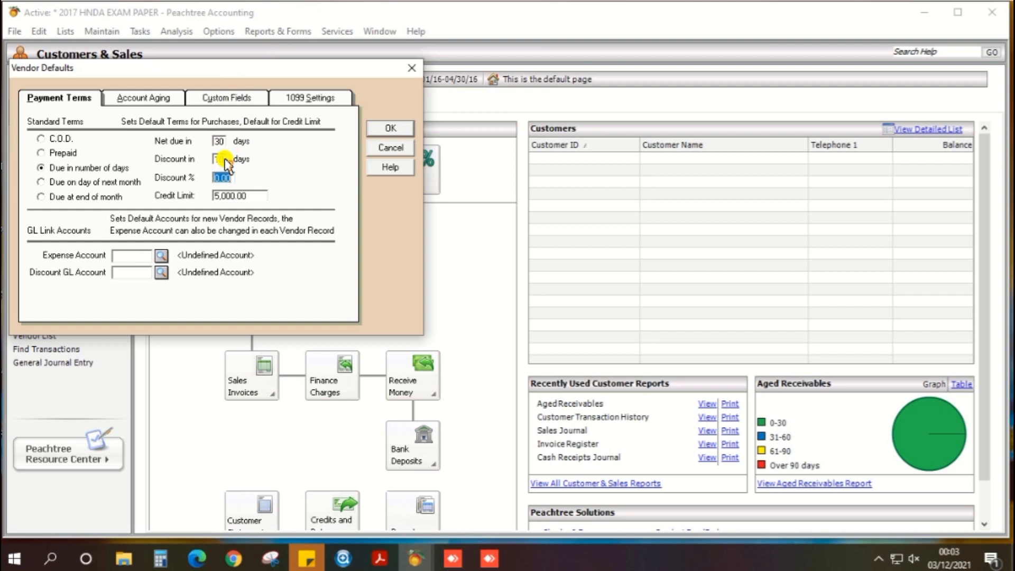
pyautogui.write('3')
pyautogui.press('Tab')
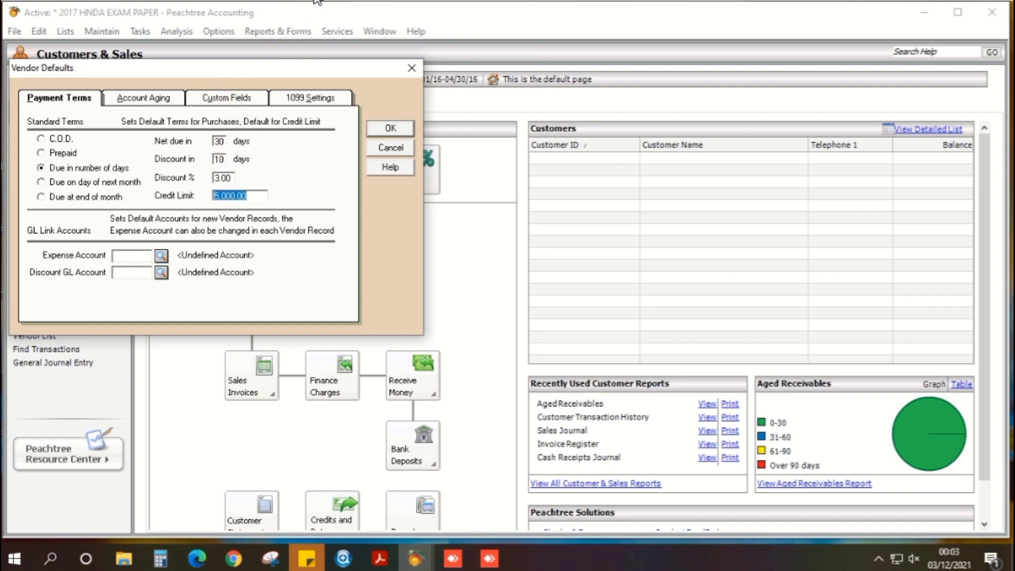
# - Check the vendor credit limit in the exam paper PDF, then set it to 500,000 in Peachtree's vendor defaults
pyautogui.hotkey('alt', 'Tab')
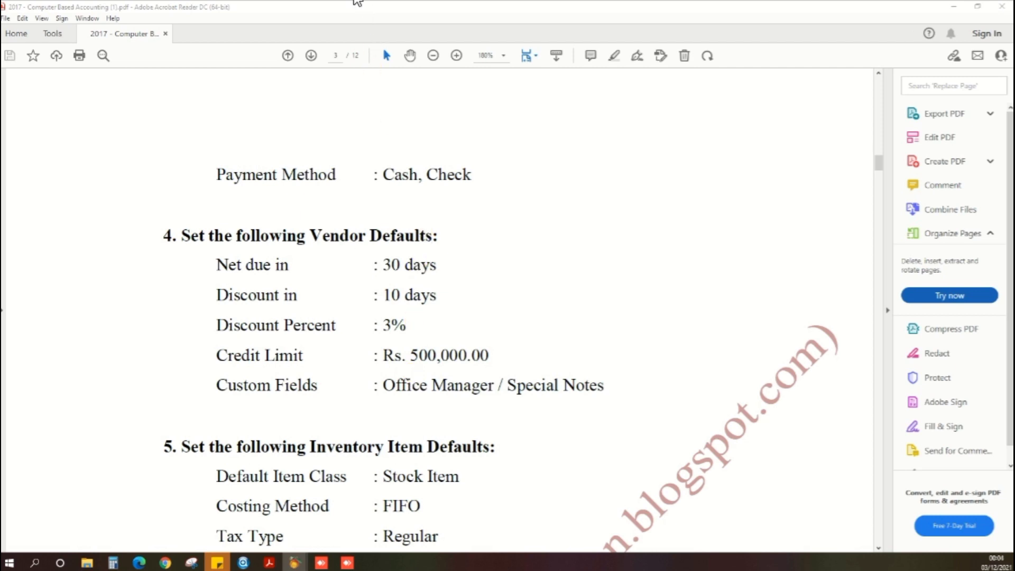
pyautogui.hotkey('alt', 'Tab')
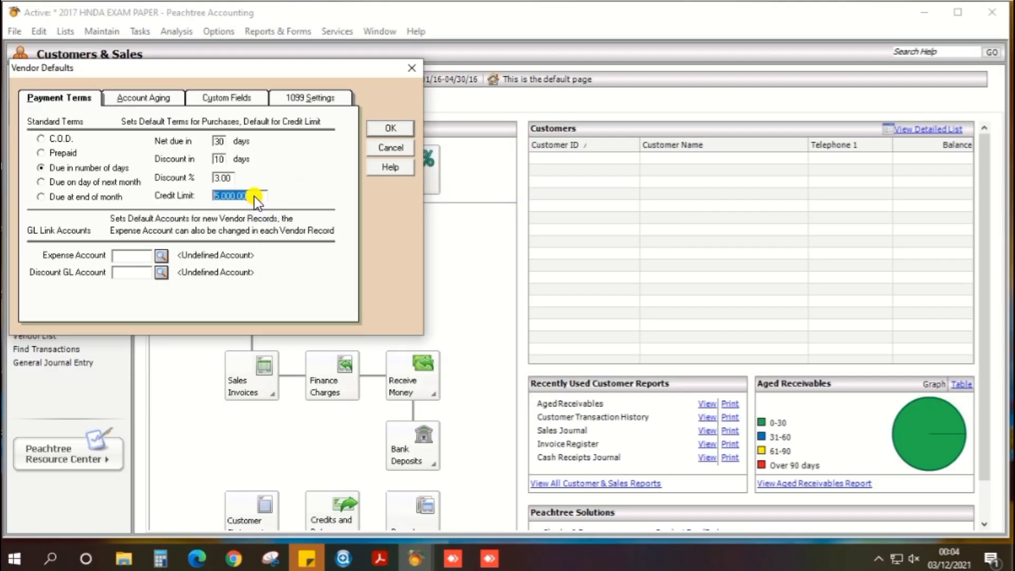
pyautogui.write('500000')
pyautogui.press('Tab')
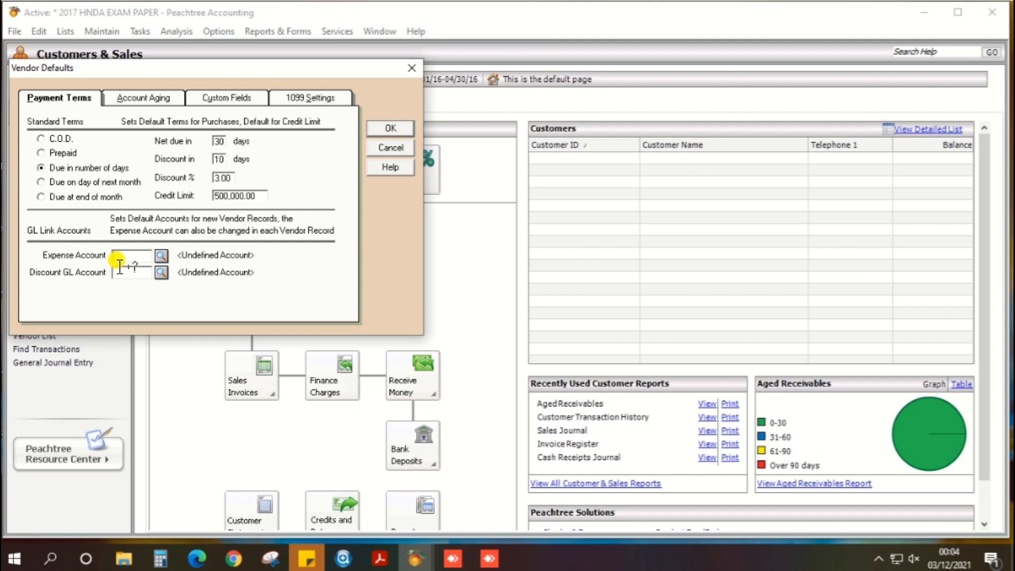
# - Choose 13000 Cost of sales as the vendors' default expense account
pyautogui.click(162, 255)
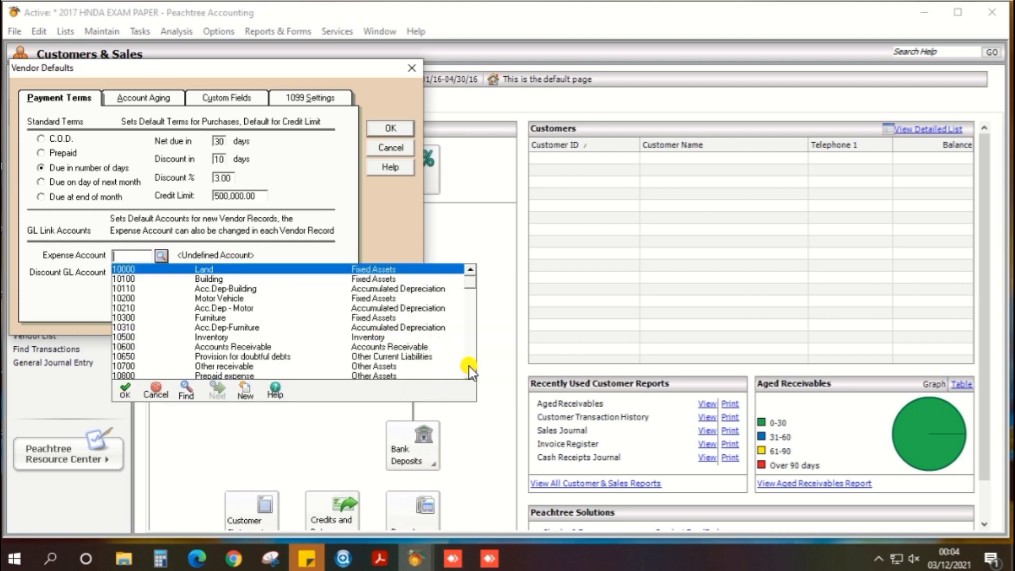
pyautogui.scroll(-3, 471, 370)
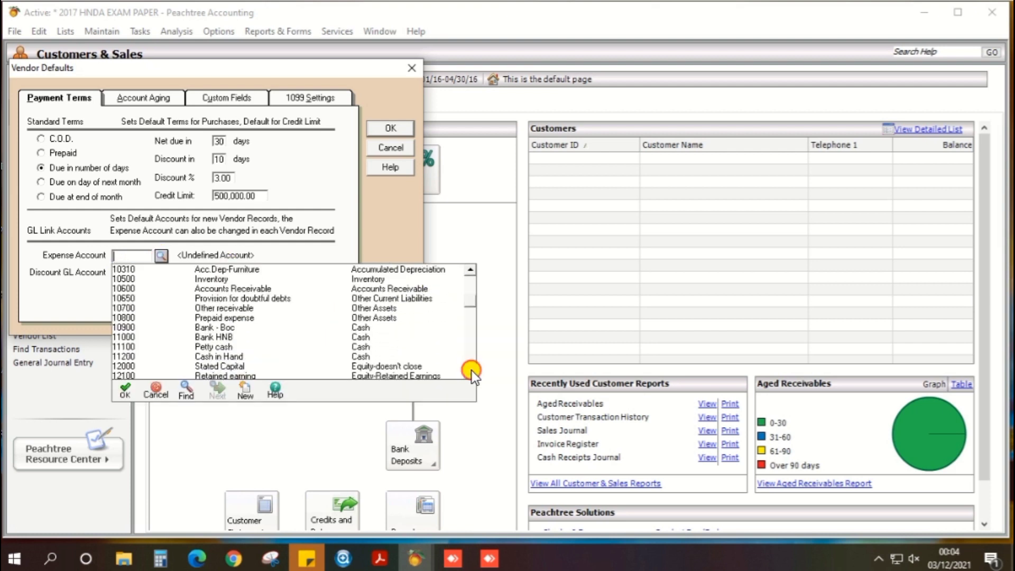
pyautogui.scroll(-3, 472, 369)
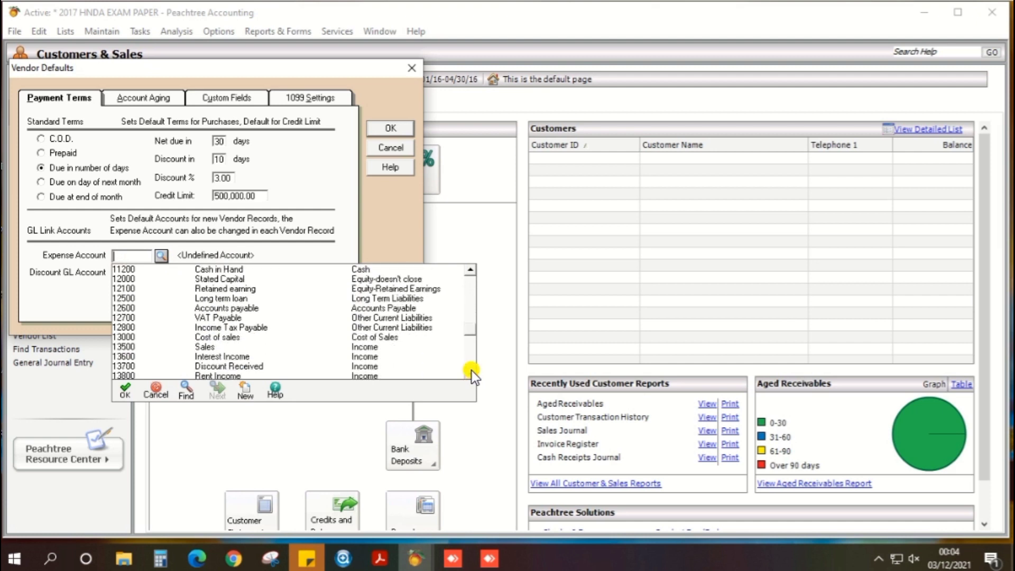
pyautogui.click(239, 329)
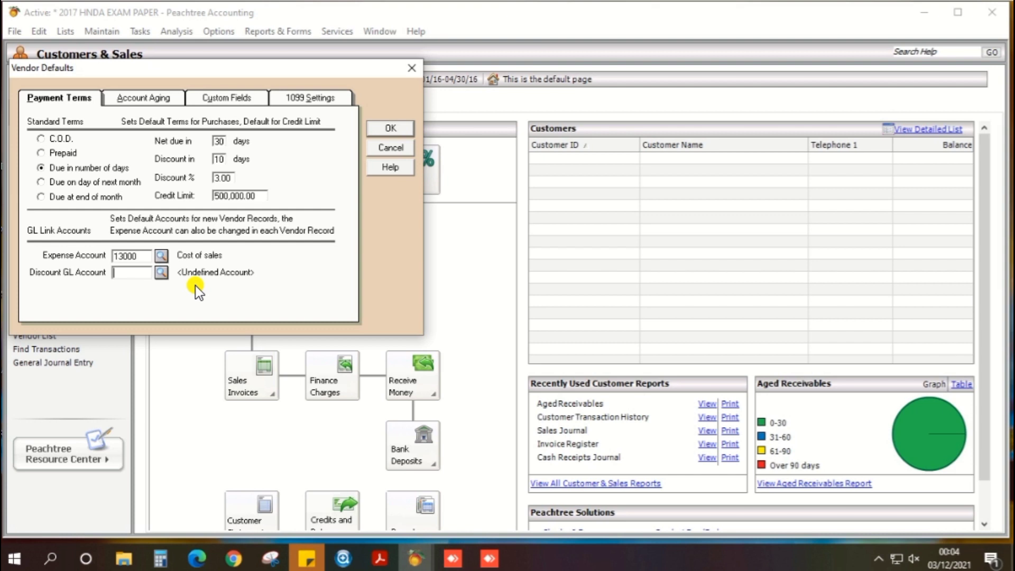
# - Choose 13700 Discount Received as the vendors' default discount GL account
pyautogui.click(162, 270)
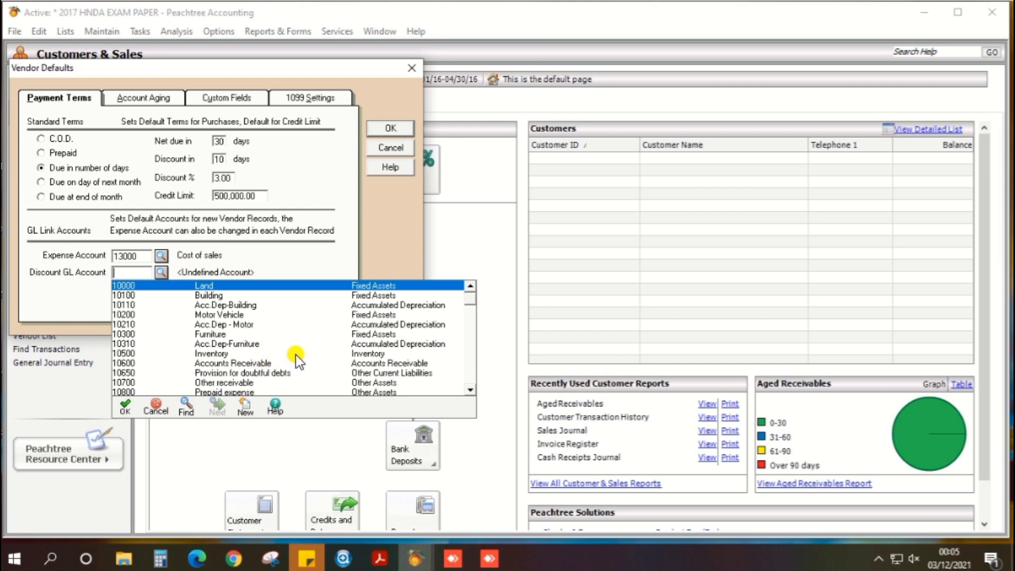
pyautogui.scroll(-3, 466, 391)
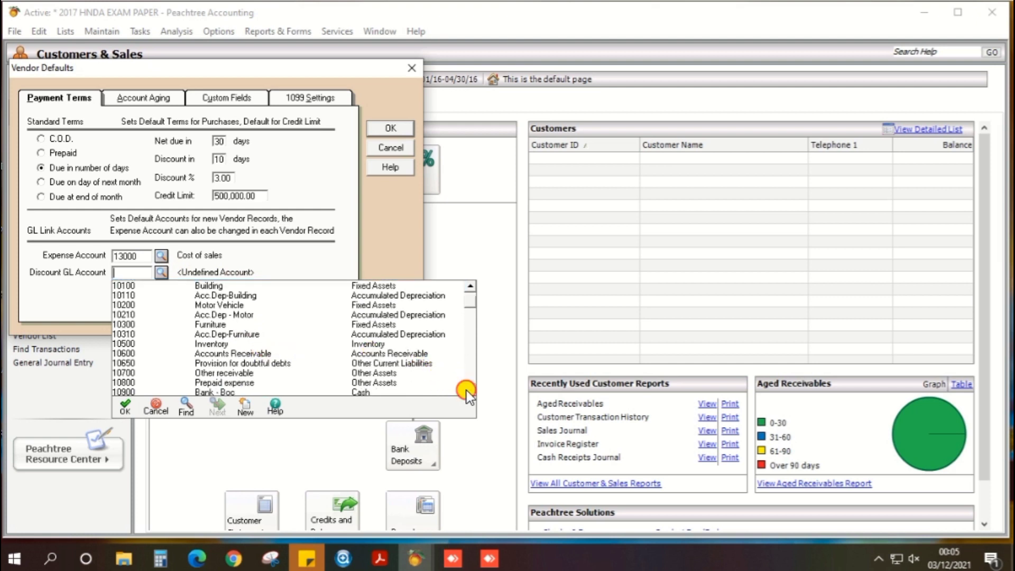
pyautogui.scroll(-1, 466, 391)
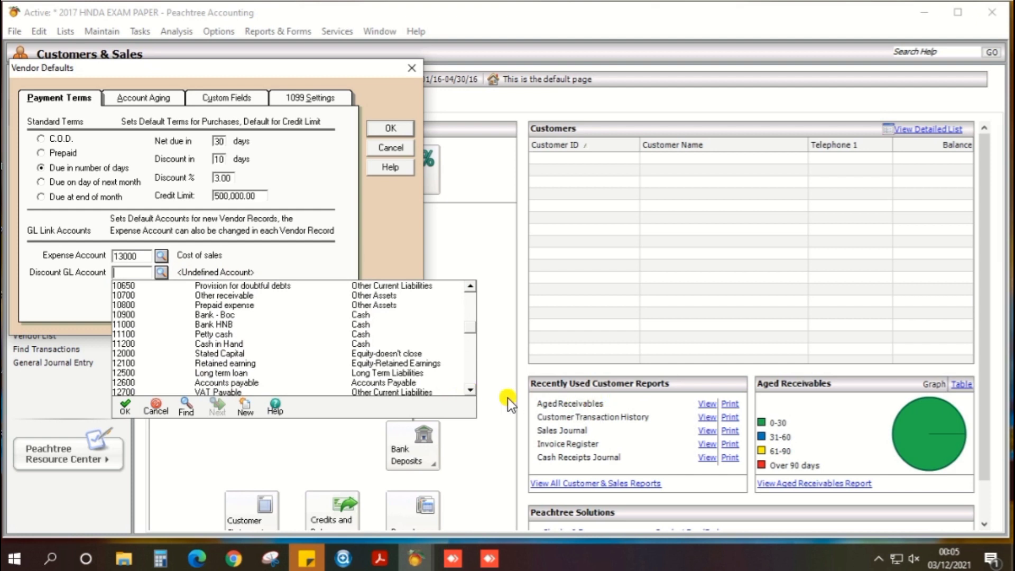
pyautogui.click(470, 392)
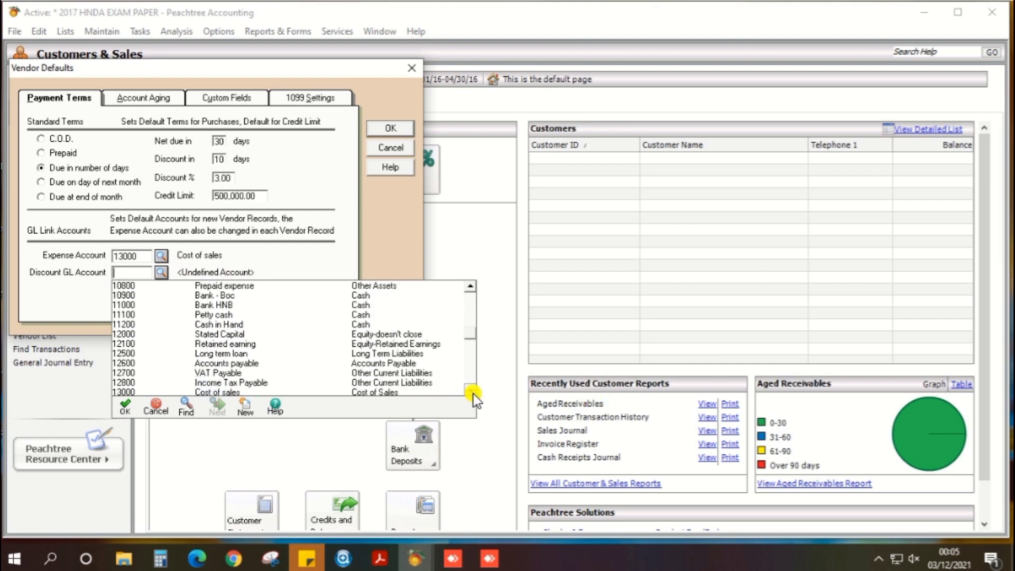
pyautogui.click(470, 391)
pyautogui.click(470, 391)
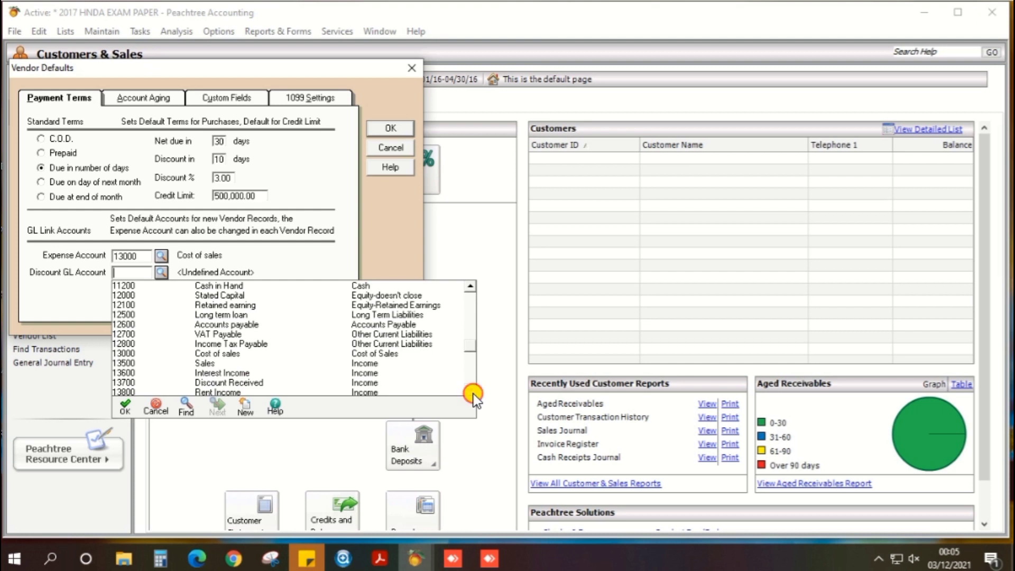
pyautogui.click(470, 391)
pyautogui.doubleClick(262, 373)
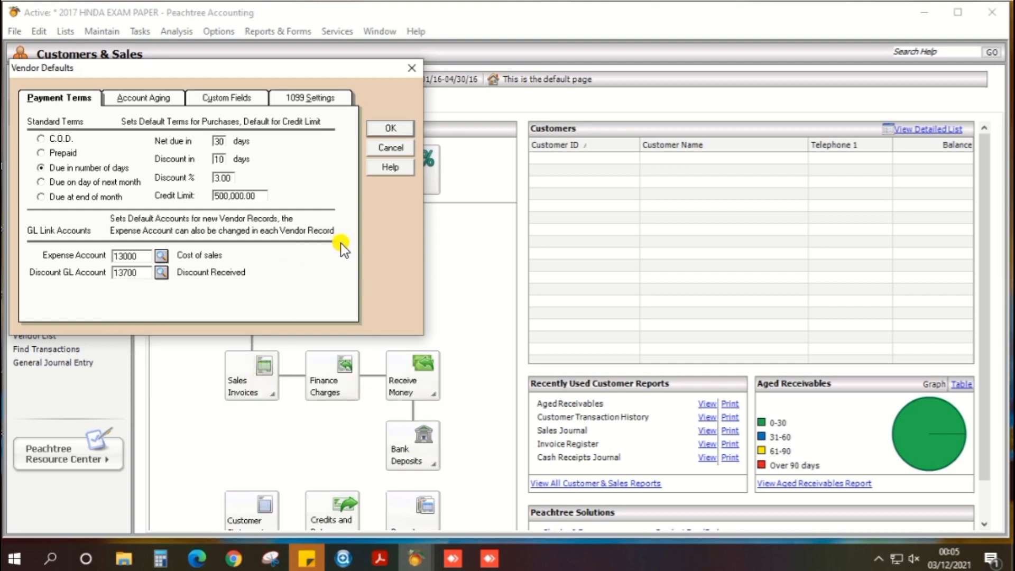
# - Check the vendor custom fields in the exam paper PDF and disable the Special Note custom field in Peachtree's vendor defaults
pyautogui.hotkey('alt', 'Tab')
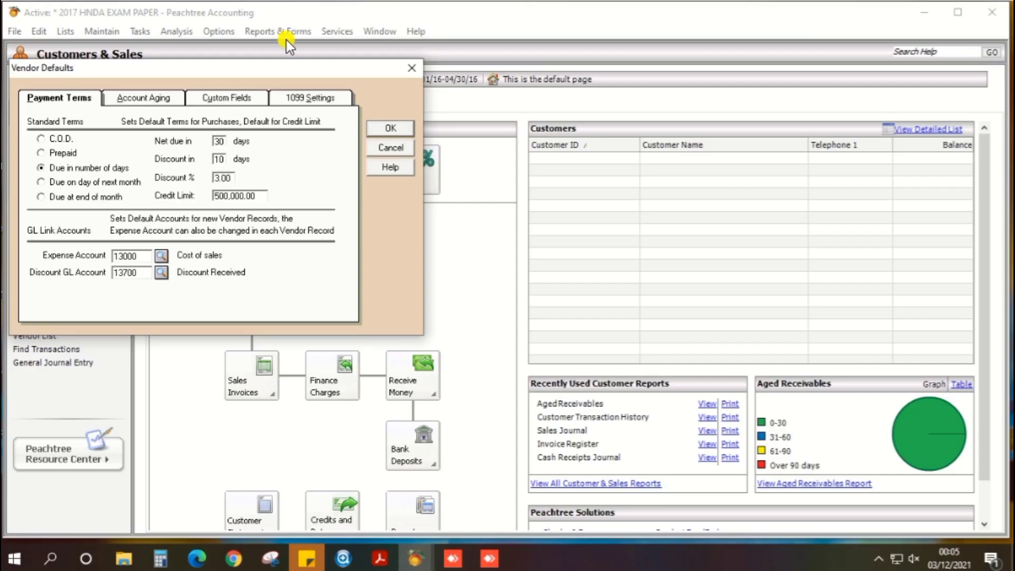
pyautogui.click(233, 99)
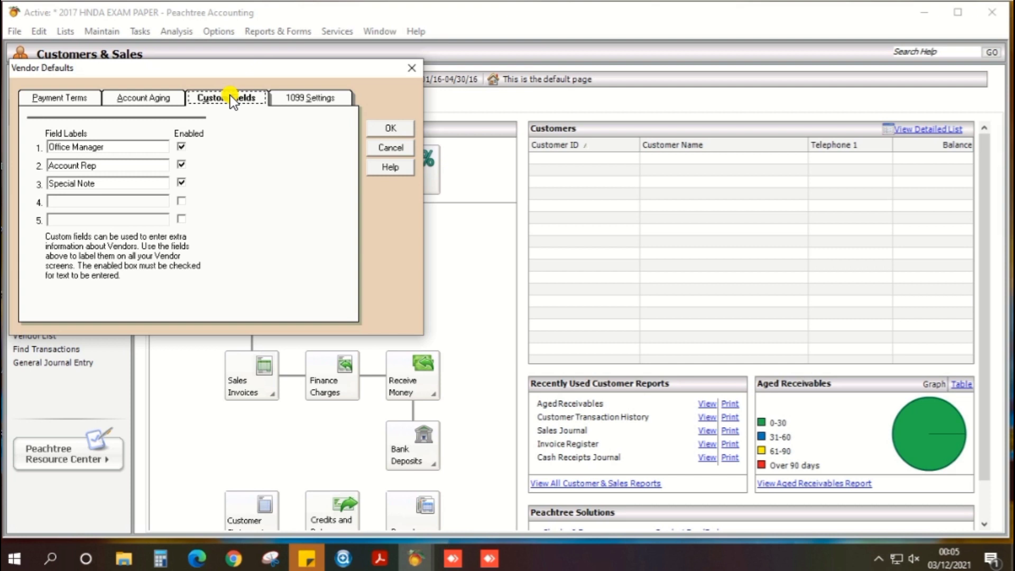
pyautogui.click(184, 164)
pyautogui.click(183, 182)
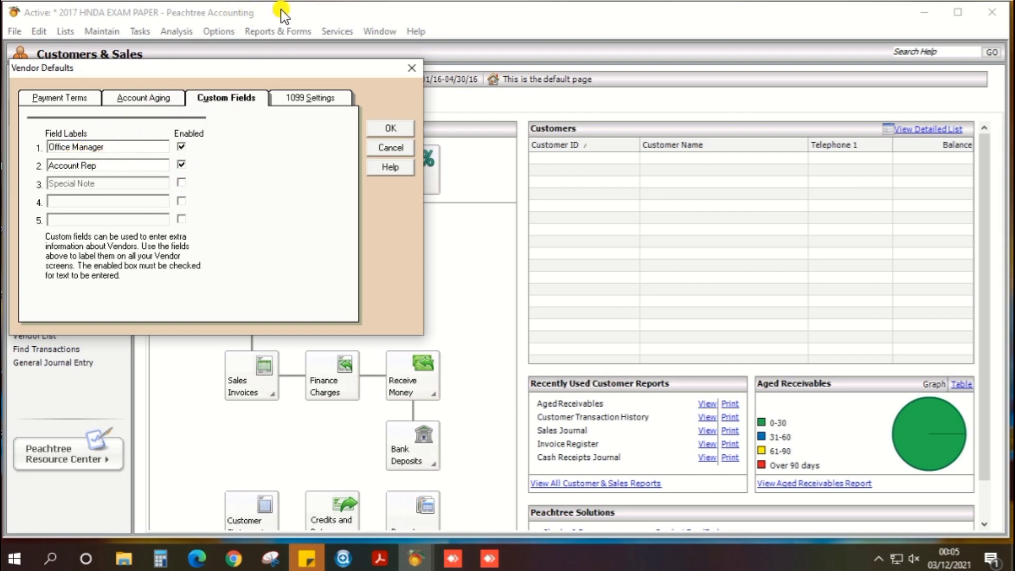
pyautogui.hotkey('alt', 'Tab')
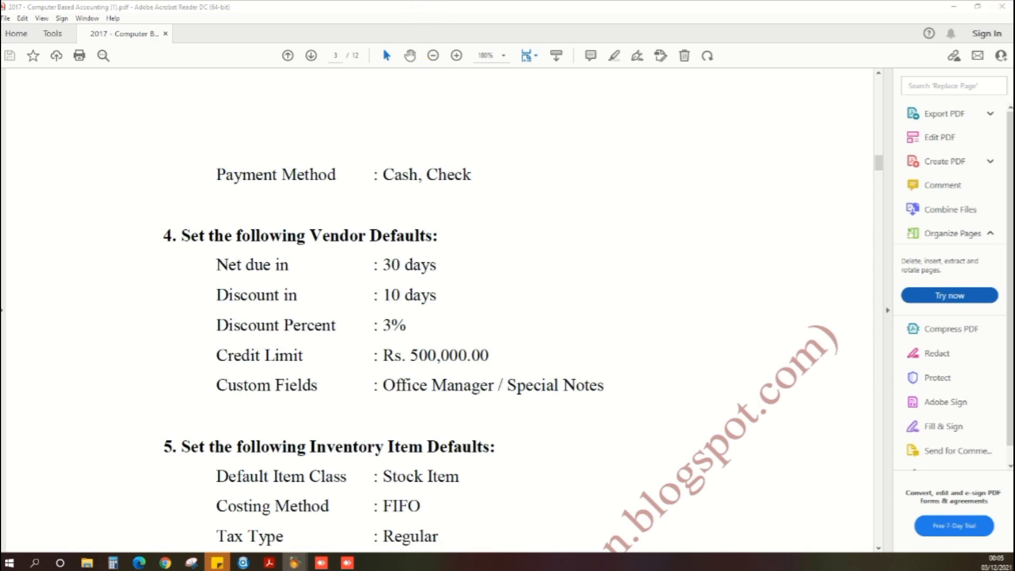
pyautogui.hotkey('alt', 'Tab')
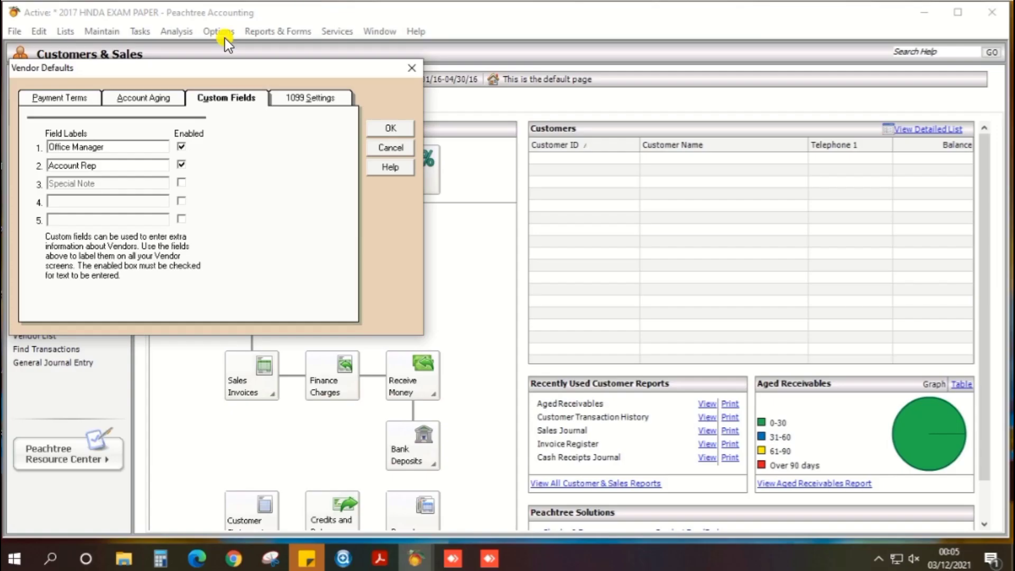
# - Relabel the vendors' second custom field as "Special notes" and save the vendor defaults
pyautogui.doubleClick(118, 167)
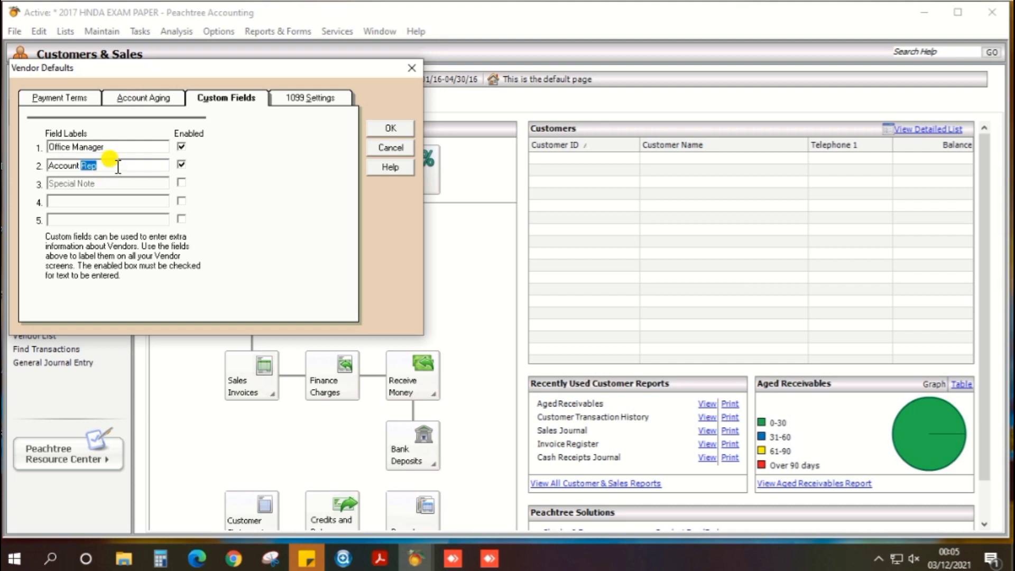
pyautogui.press('BackSpace')
pyautogui.press('BackSpace')
pyautogui.press('BackSpace')
pyautogui.press('BackSpace')
pyautogui.press('BackSpace')
pyautogui.press('BackSpace')
pyautogui.press('BackSpace')
pyautogui.press('BackSpace')
pyautogui.press('BackSpace')
pyautogui.write('Spe')
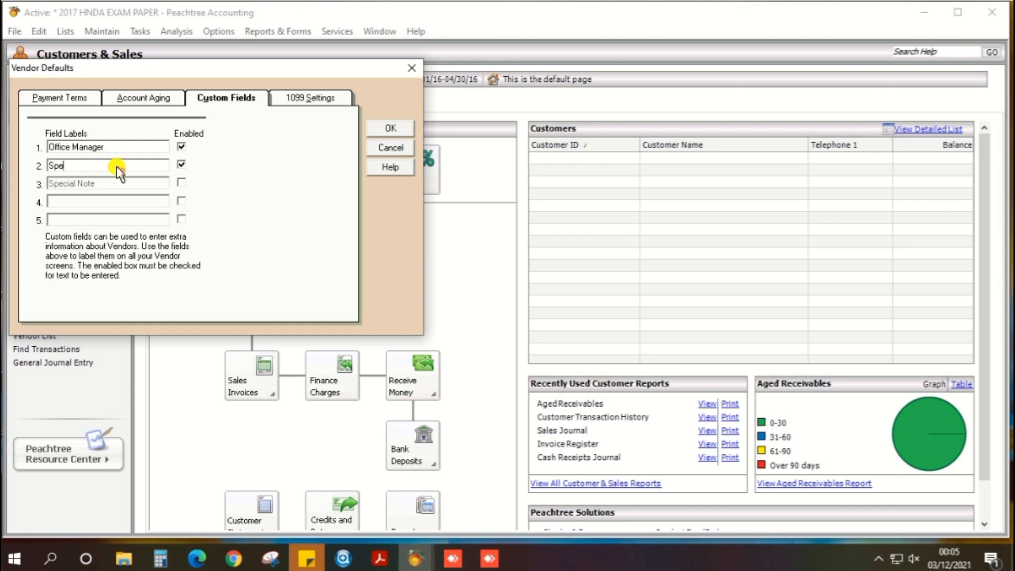
pyautogui.write('cial notes')
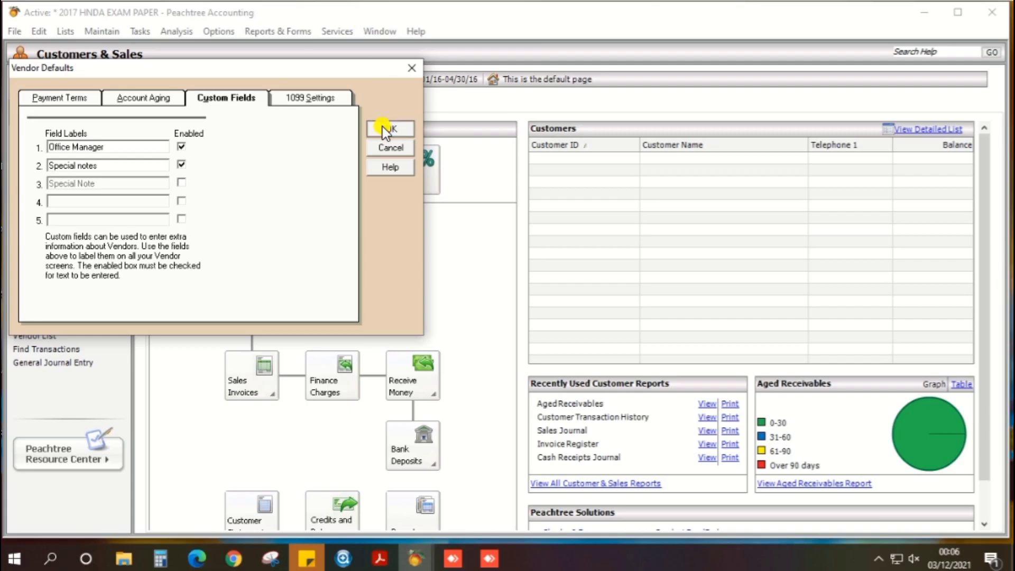
pyautogui.click(382, 126)
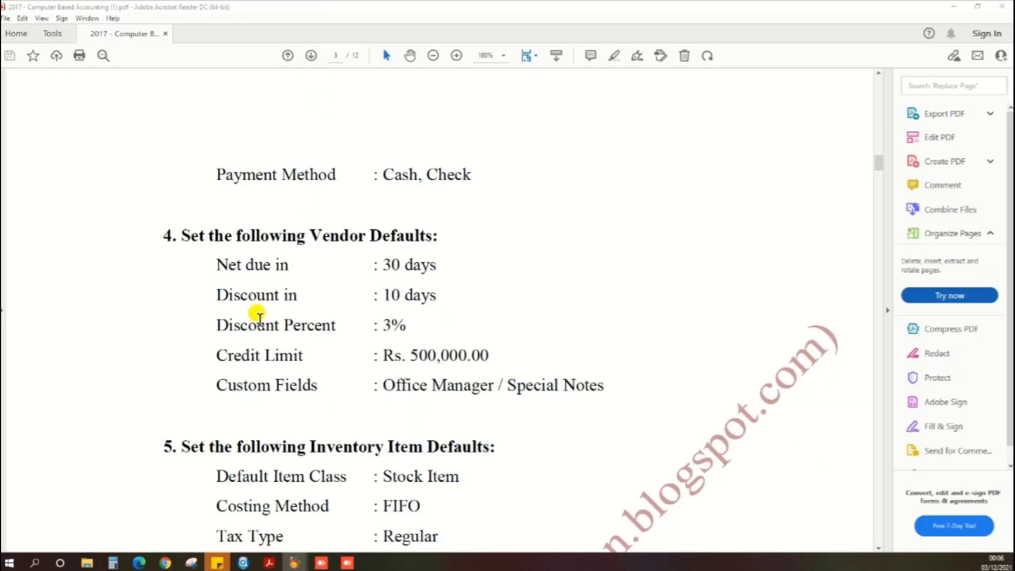
# - Read the inventory item requirements in the exam paper PDF, then set the default item class to Stock item in Peachtree's inventory item defaults
pyautogui.scroll(-1, 259, 315)
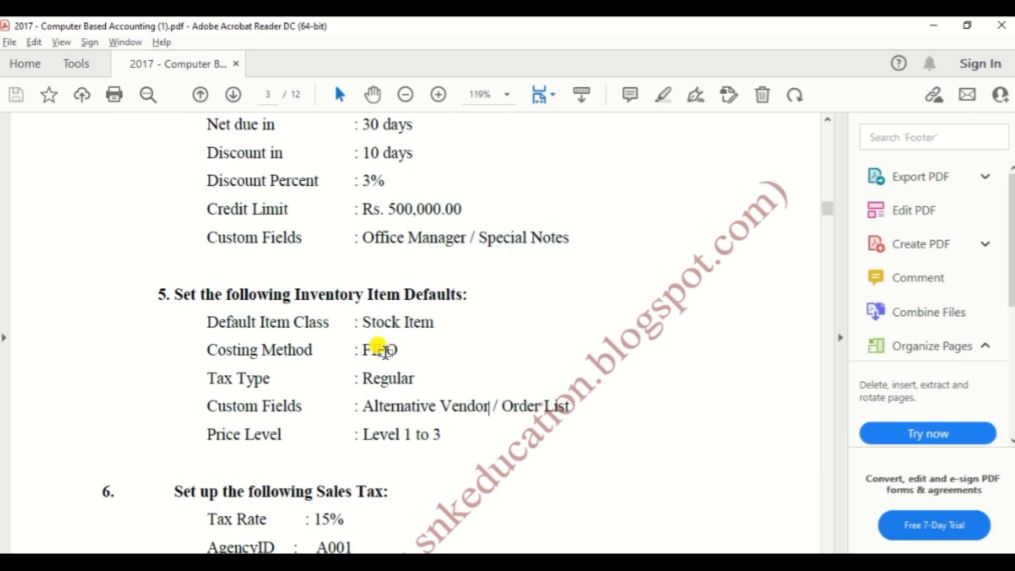
pyautogui.hotkey('alt', 'Tab')
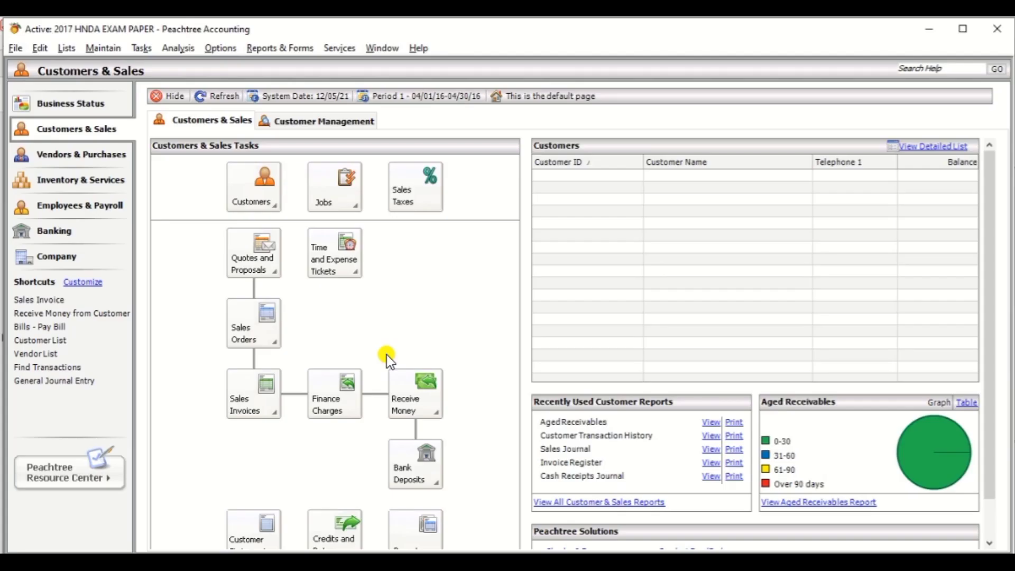
pyautogui.click(97, 53)
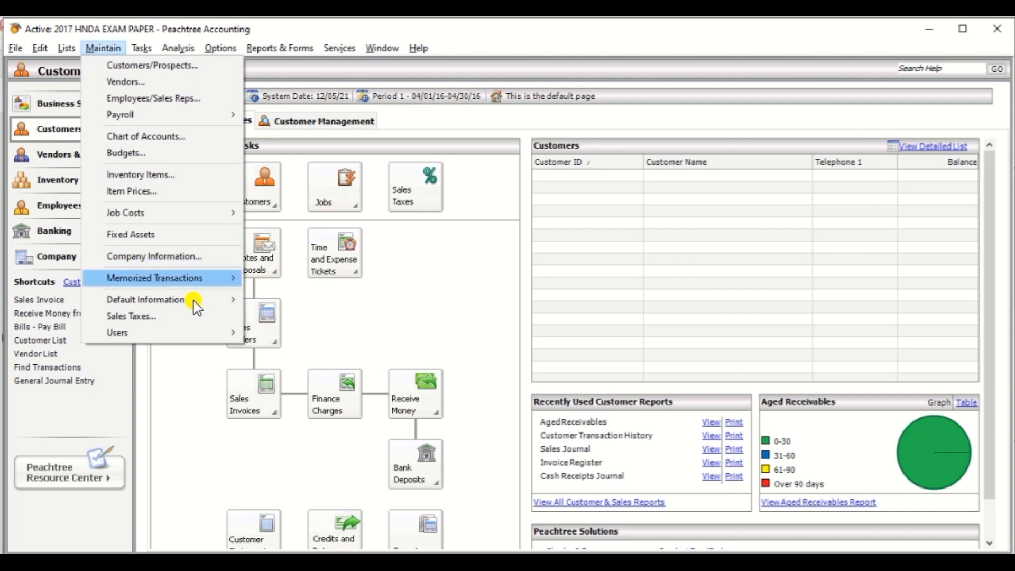
pyautogui.moveTo(201, 306)
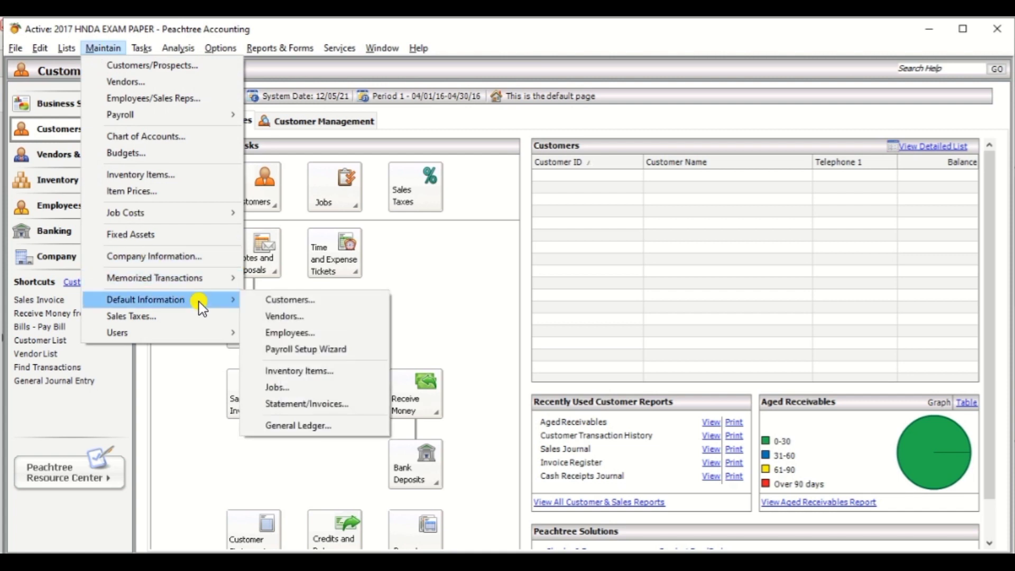
pyautogui.click(299, 371)
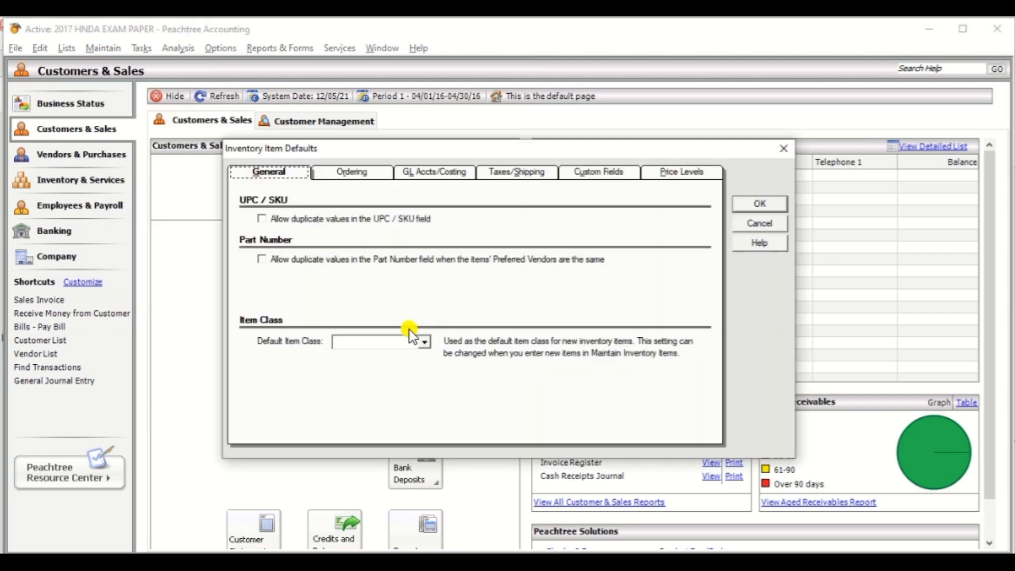
pyautogui.click(429, 343)
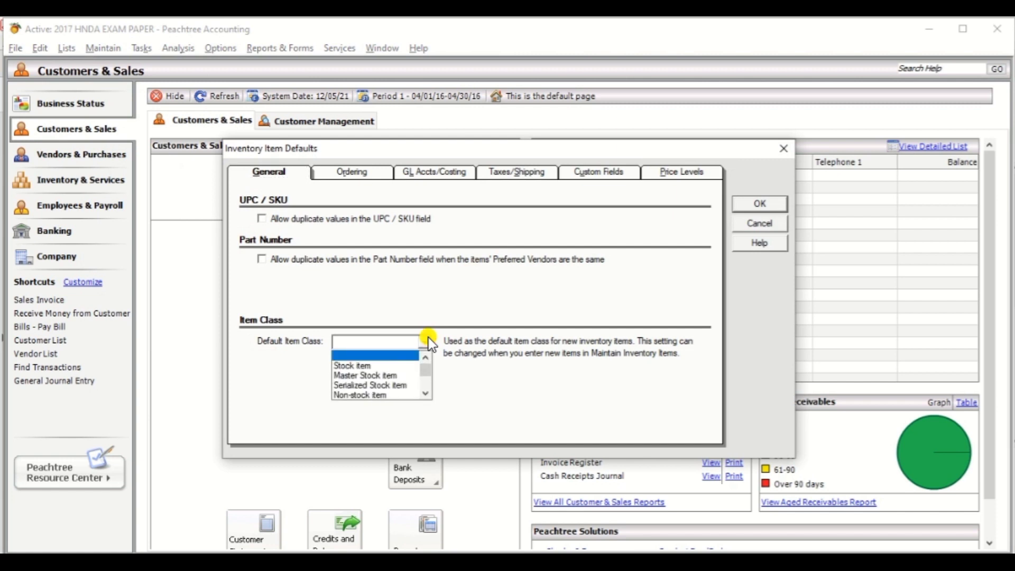
pyautogui.click(369, 366)
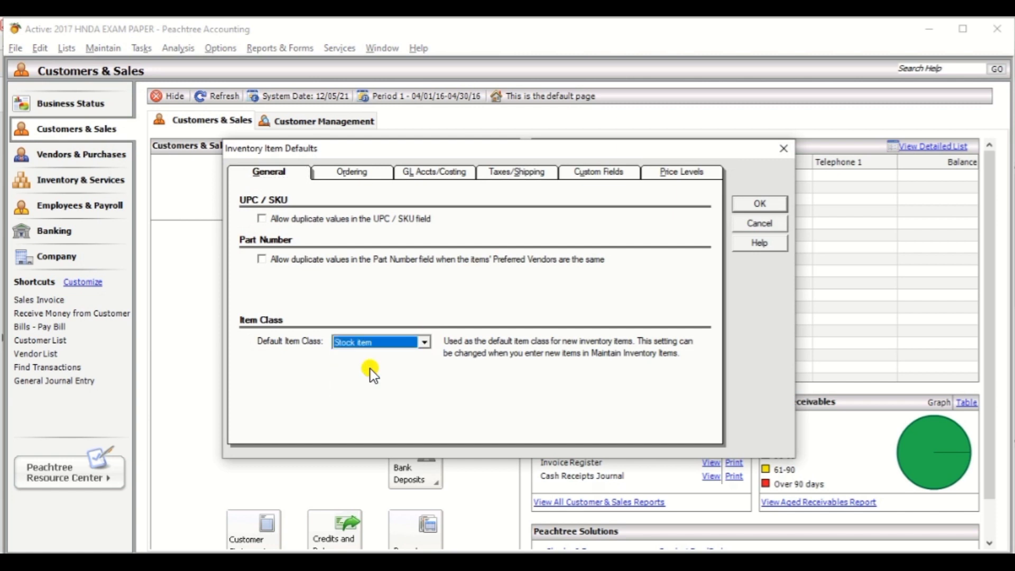
# - Check the costing method in the exam paper PDF, then in Peachtree assign 13500 Sales as the Stock item class's GL sales account
pyautogui.hotkey('alt', 'Tab')
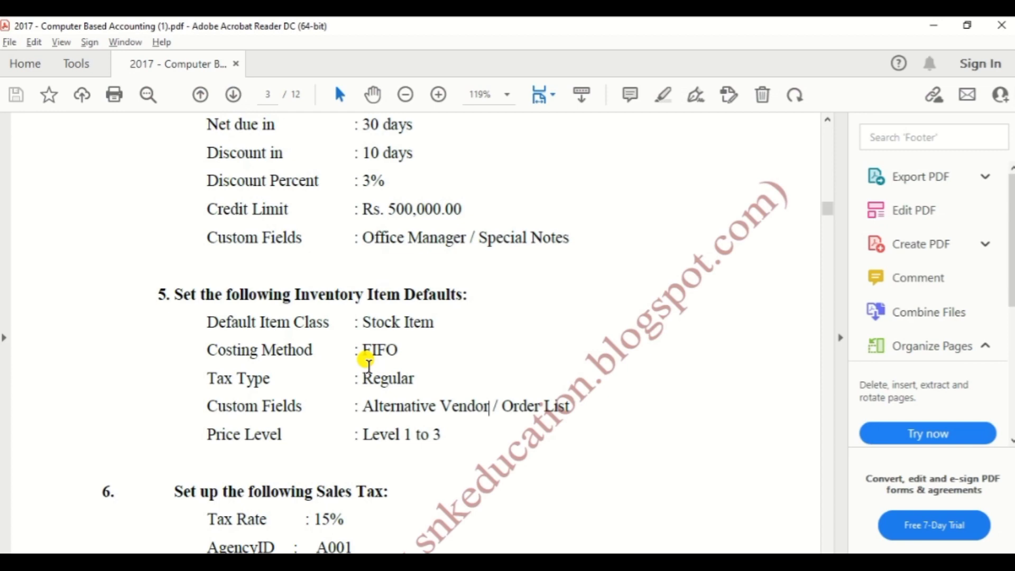
pyautogui.hotkey('alt', 'Tab')
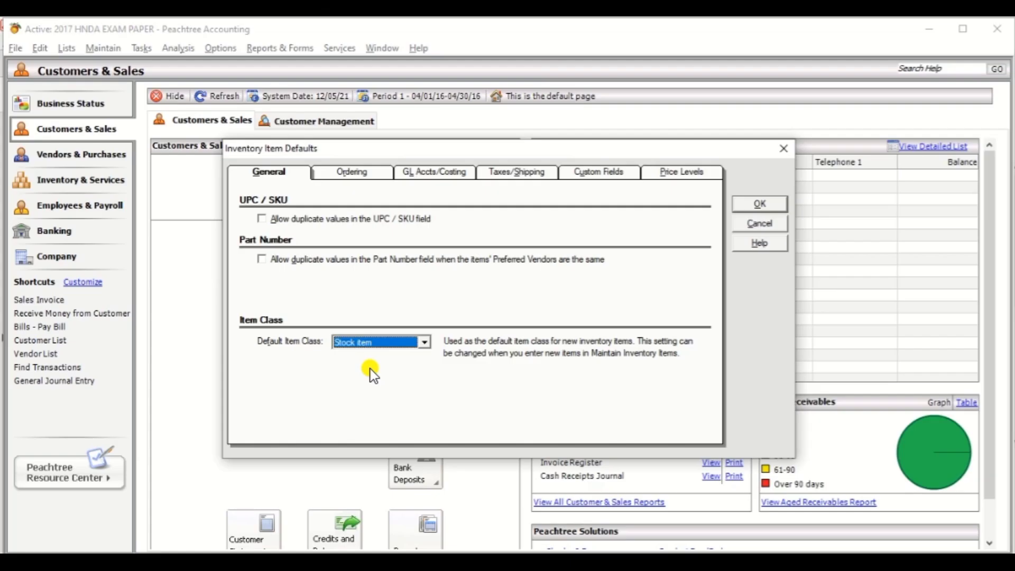
pyautogui.click(420, 174)
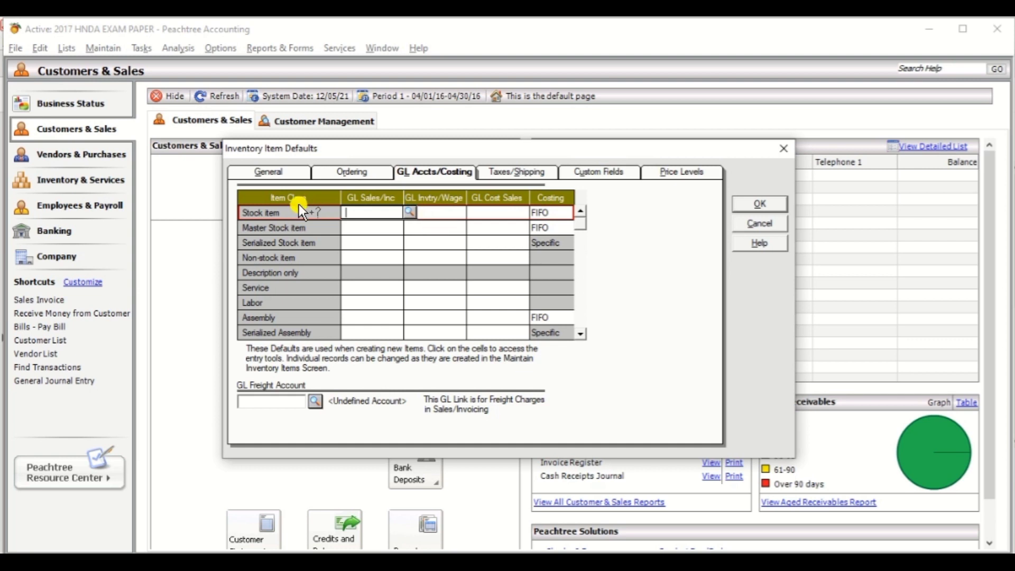
pyautogui.click(411, 212)
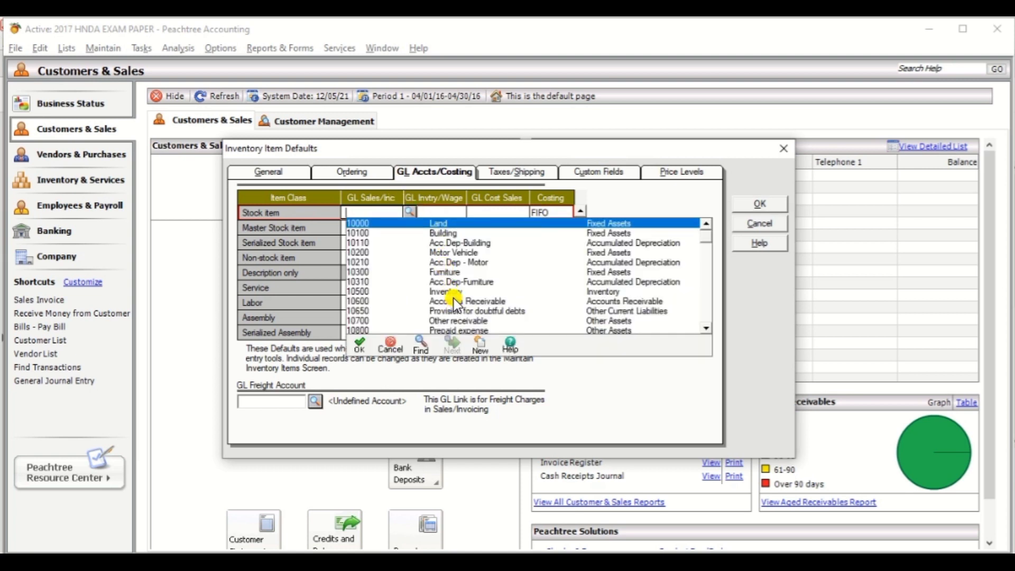
pyautogui.moveTo(709, 328); pyautogui.dragTo(711, 329)
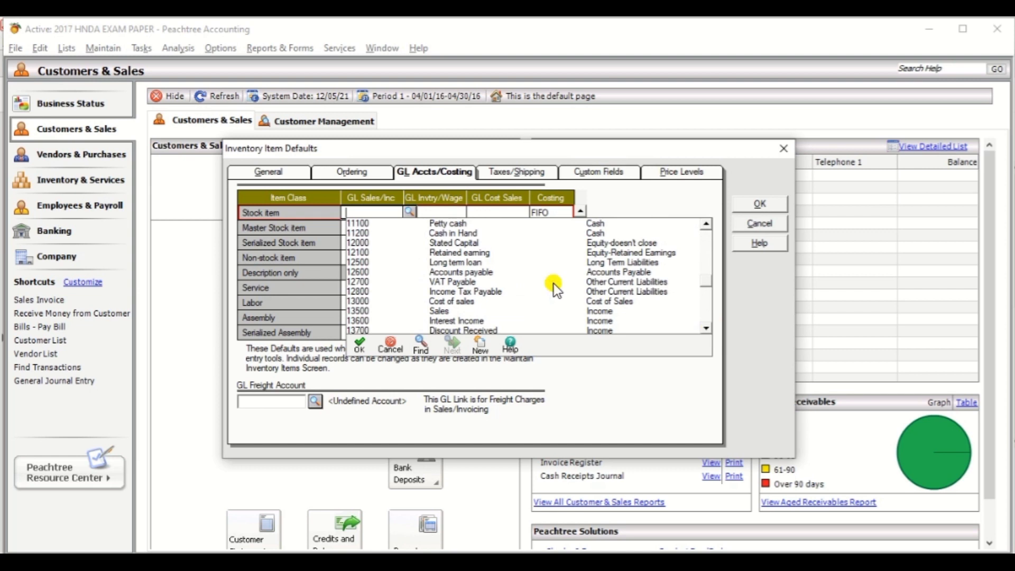
pyautogui.click(459, 310)
pyautogui.click(458, 310)
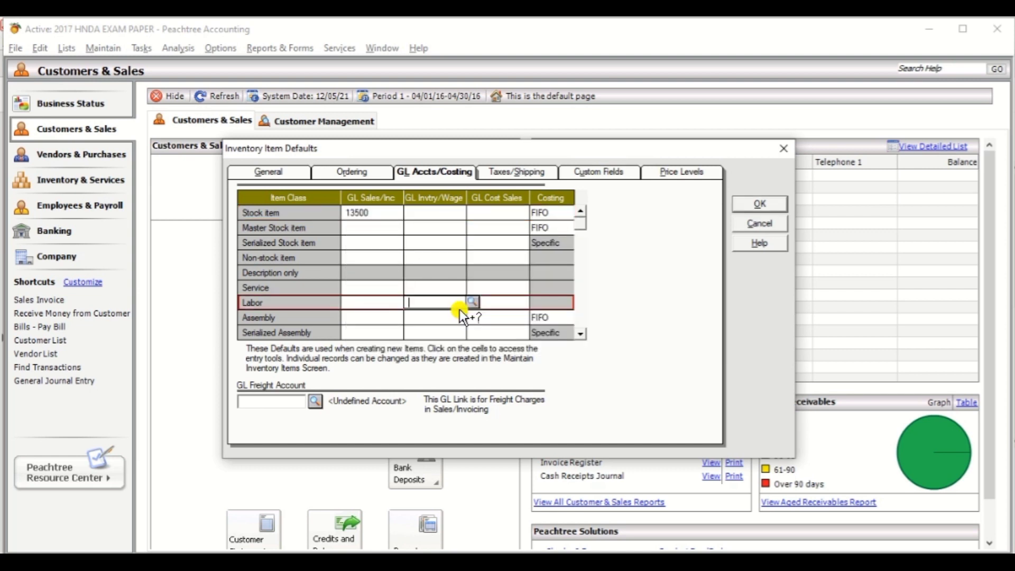
# - Assign 10500 Inventory as the Stock item class's GL inventory account
pyautogui.click(446, 212)
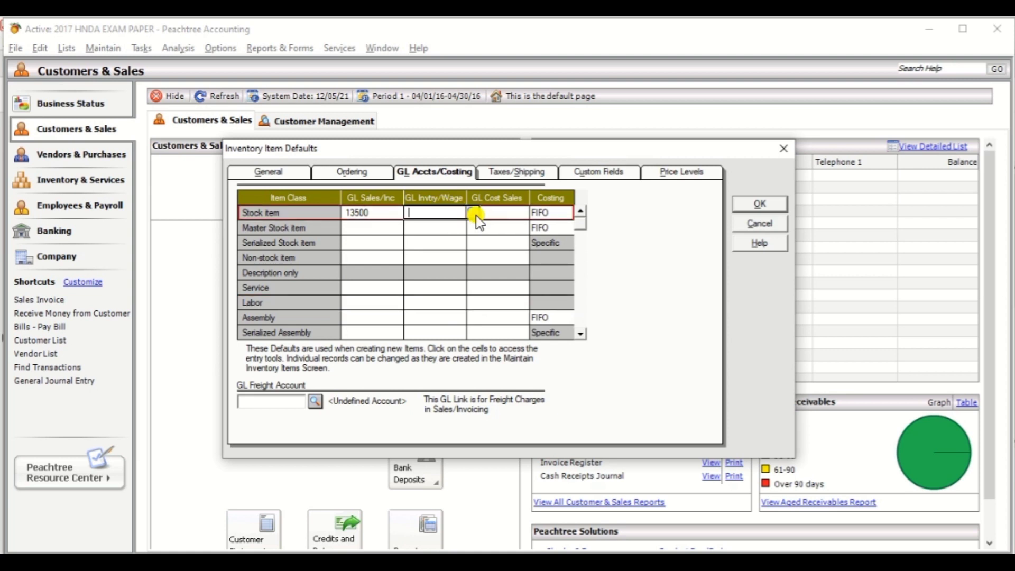
pyautogui.click(474, 213)
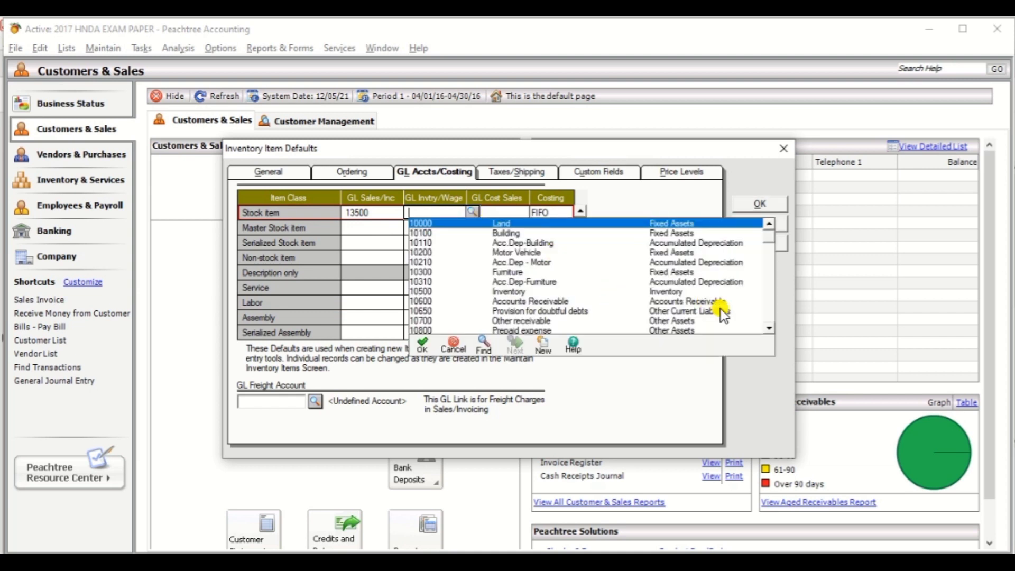
pyautogui.doubleClick(496, 291)
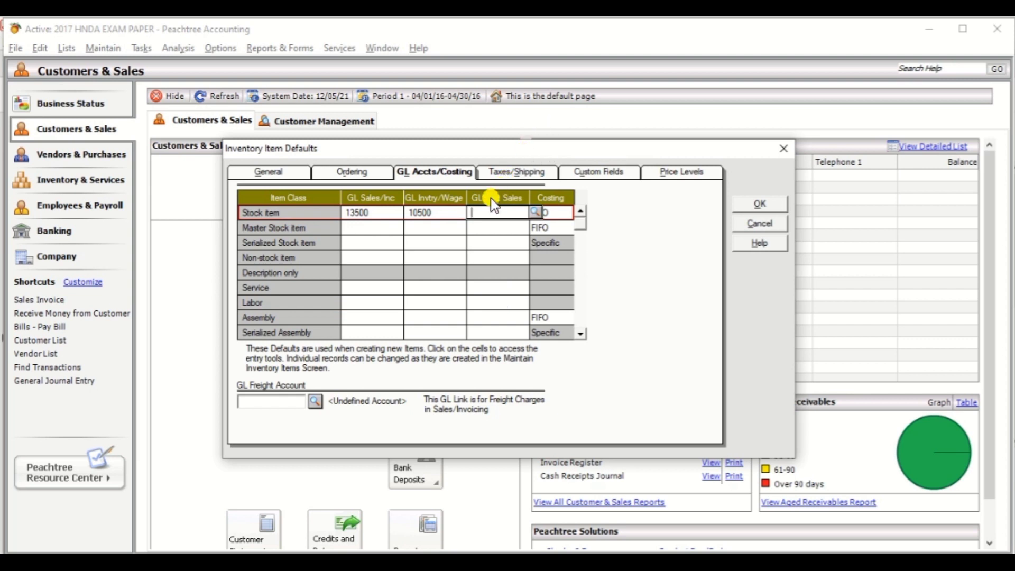
# - Assign 13000 Cost of sales as the Stock item class's GL cost of sales account
pyautogui.click(535, 212)
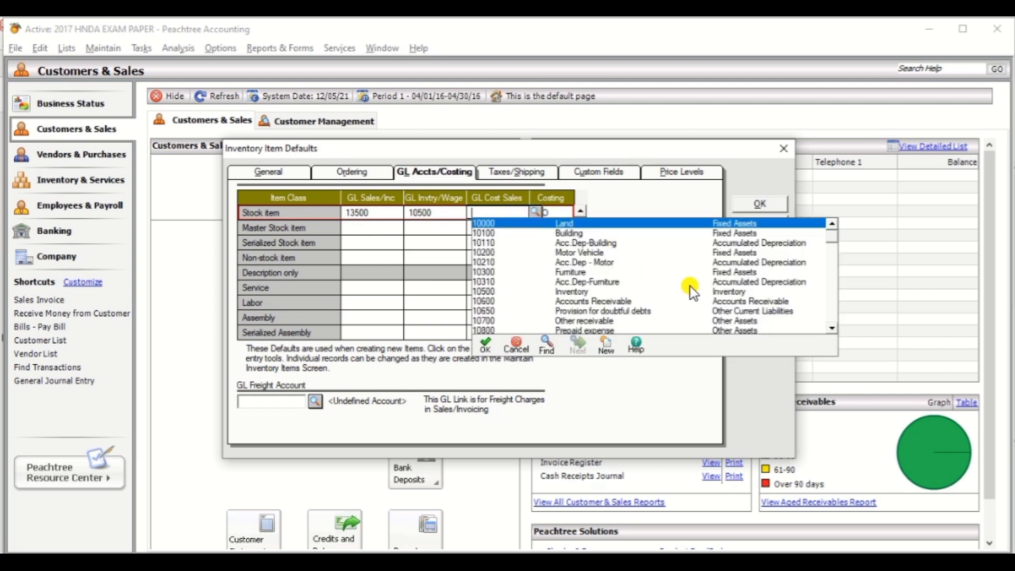
pyautogui.moveTo(826, 328); pyautogui.dragTo(826, 328)
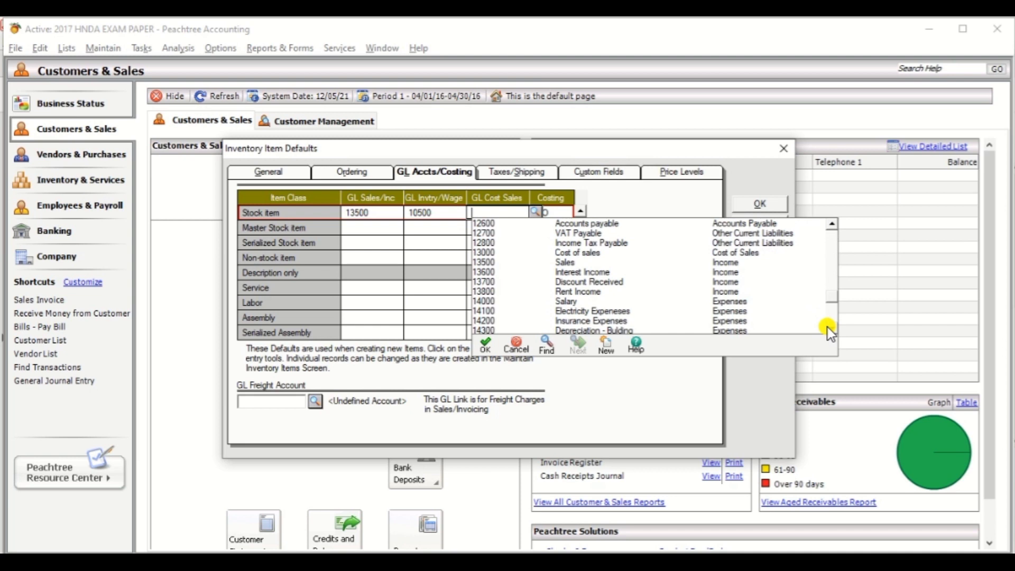
pyautogui.click(828, 328)
pyautogui.click(828, 327)
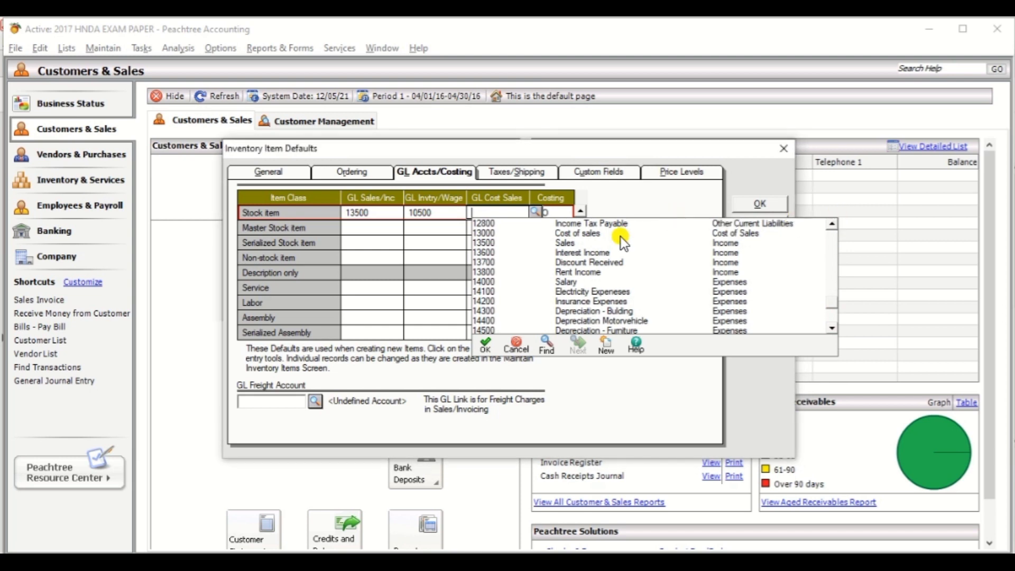
pyautogui.doubleClick(585, 233)
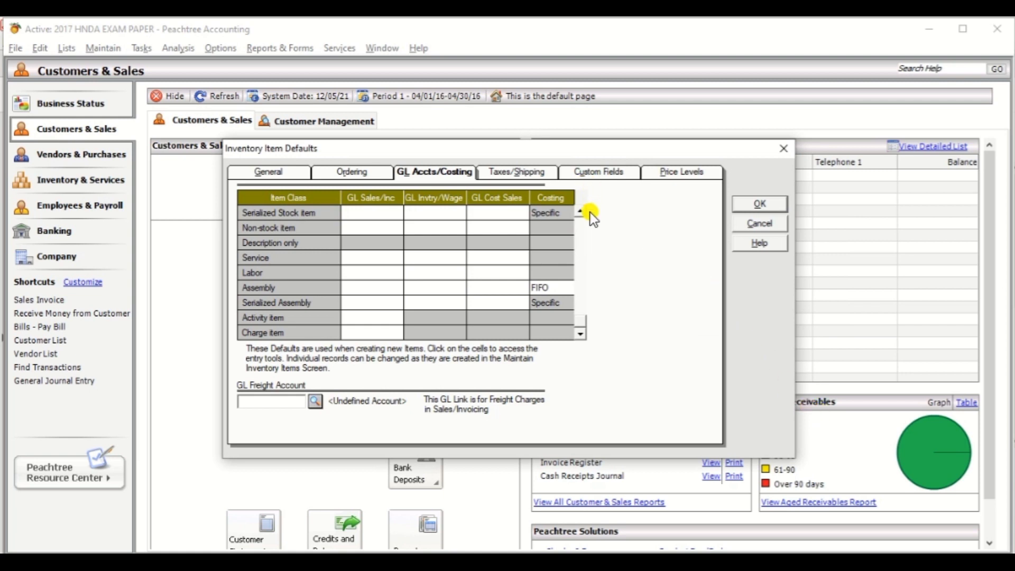
# - Set the GL freight account in the inventory item defaults to 14700 Fright Charges
pyautogui.scroll(2, 587, 213)
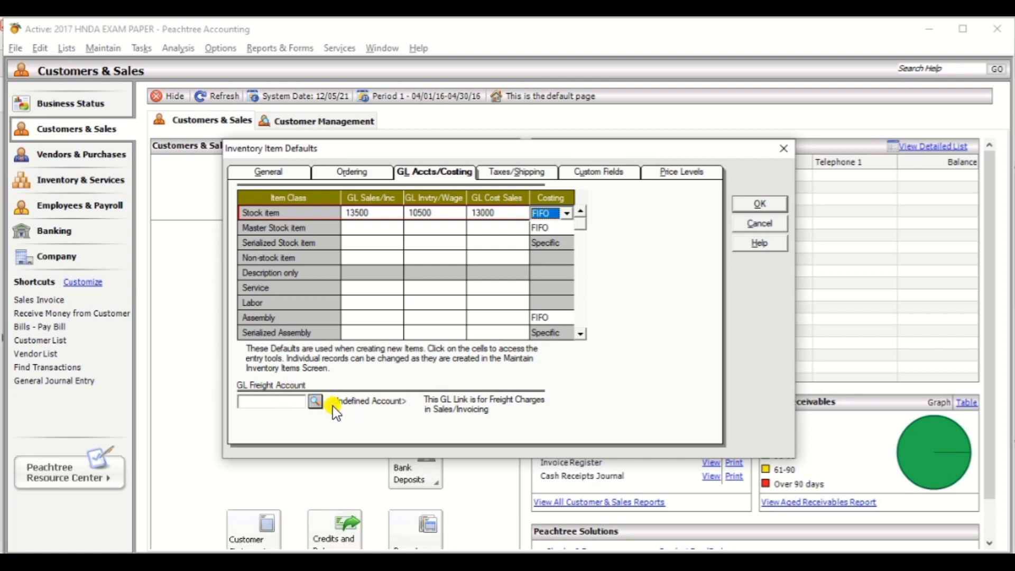
pyautogui.click(314, 401)
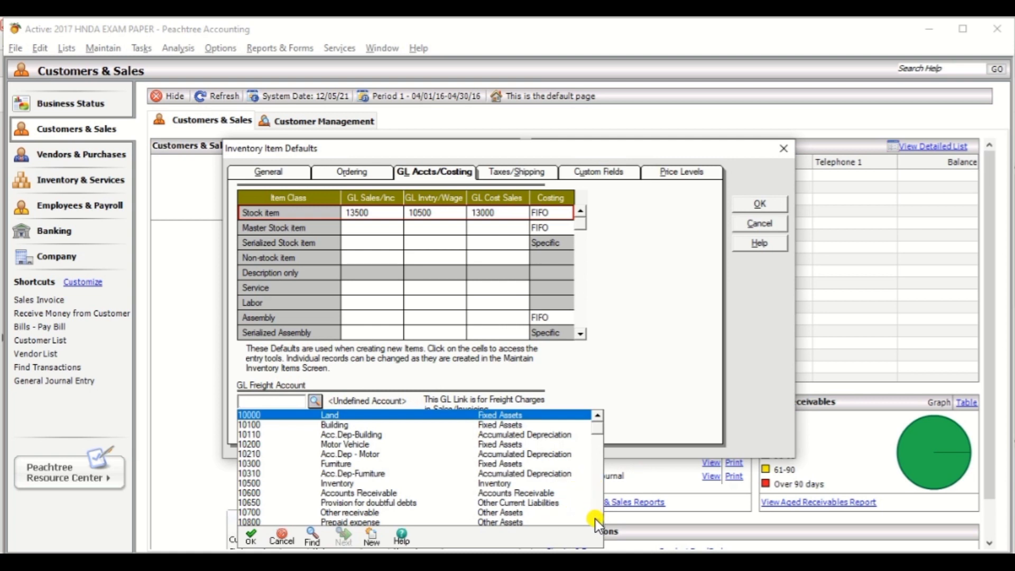
pyautogui.scroll(-3, 595, 520)
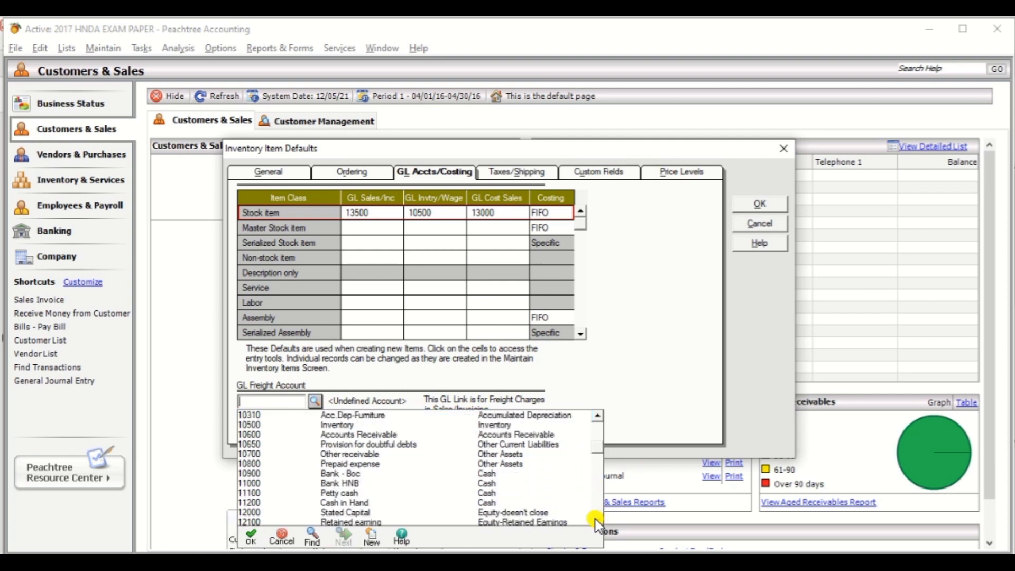
pyautogui.scroll(-2, 595, 520)
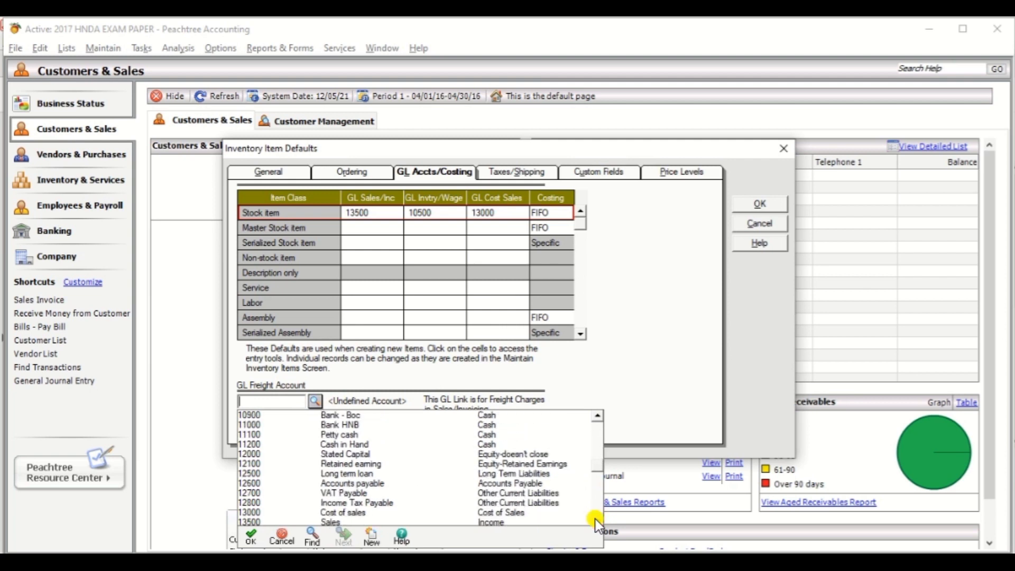
pyautogui.scroll(-2, 595, 519)
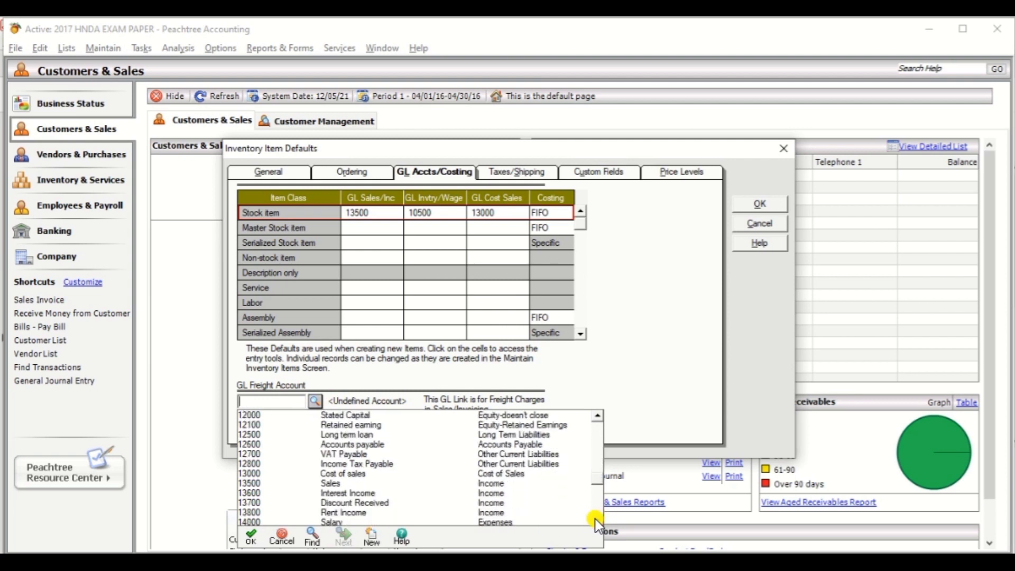
pyautogui.scroll(-3, 595, 519)
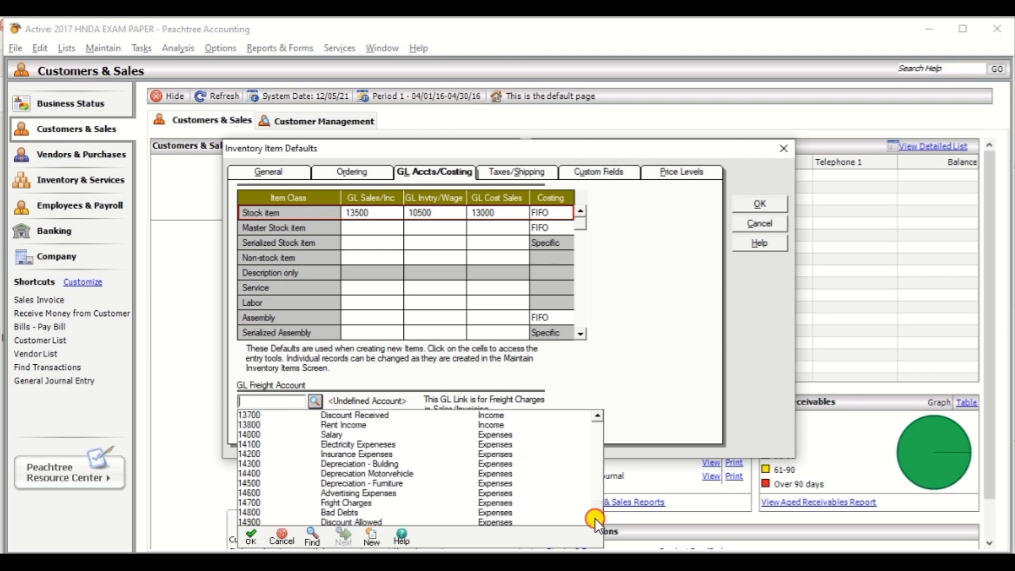
pyautogui.click(333, 501)
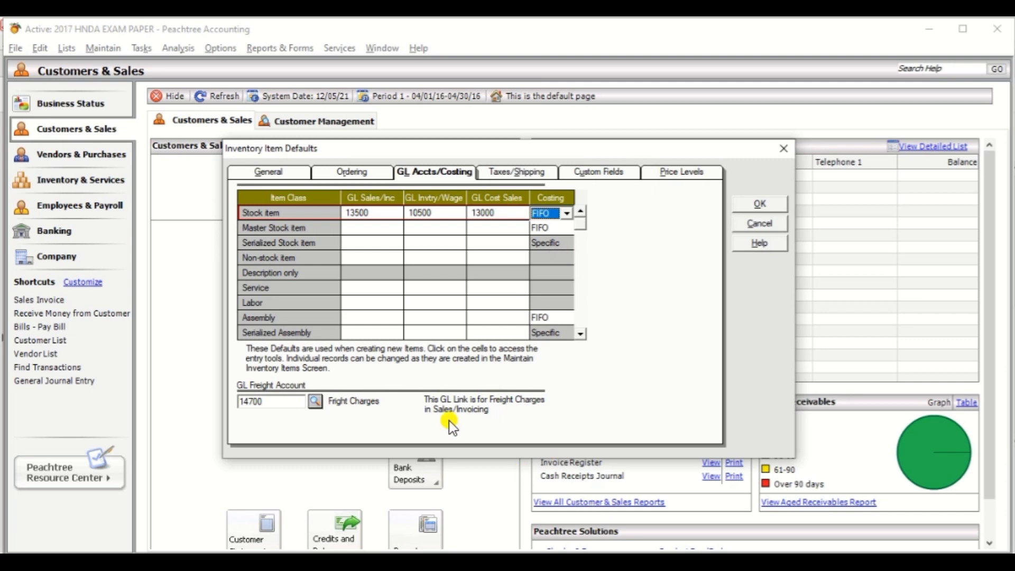
# - Check the required tax type in the exam paper PDF, then review the Regular item tax type in Peachtree's inventory item defaults
pyautogui.hotkey('alt', 'Tab')
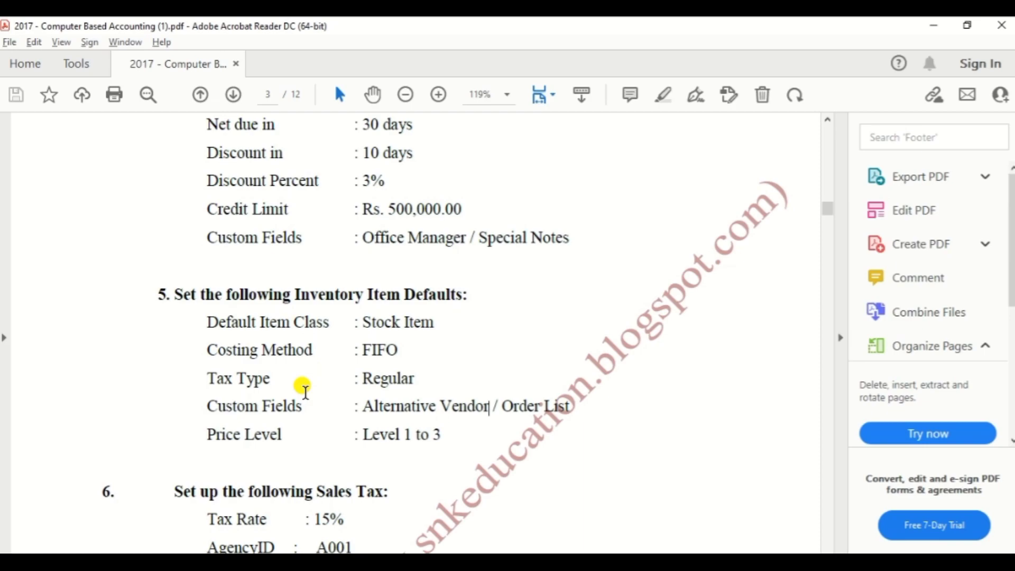
pyautogui.hotkey('alt', 'Tab')
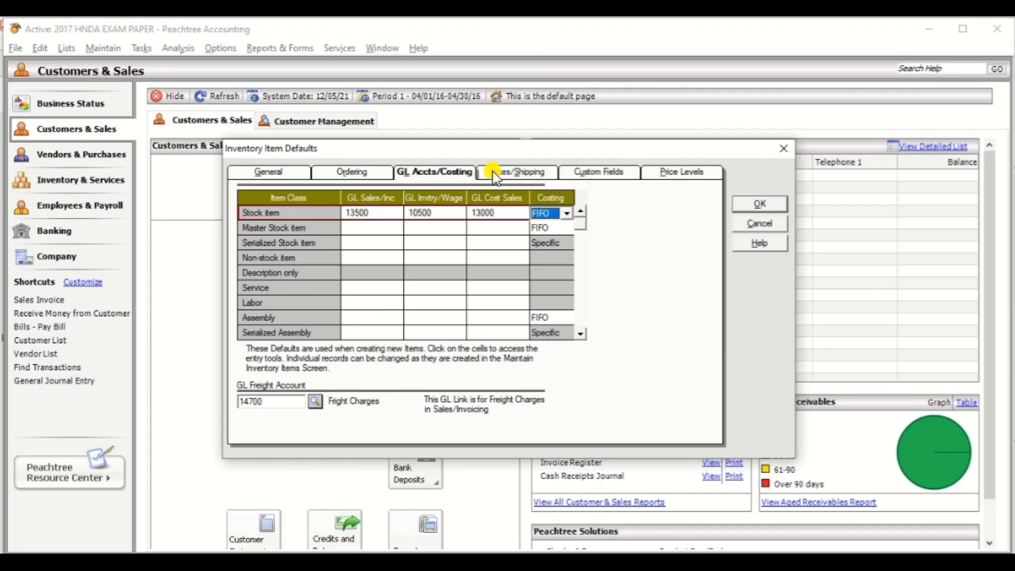
pyautogui.click(500, 171)
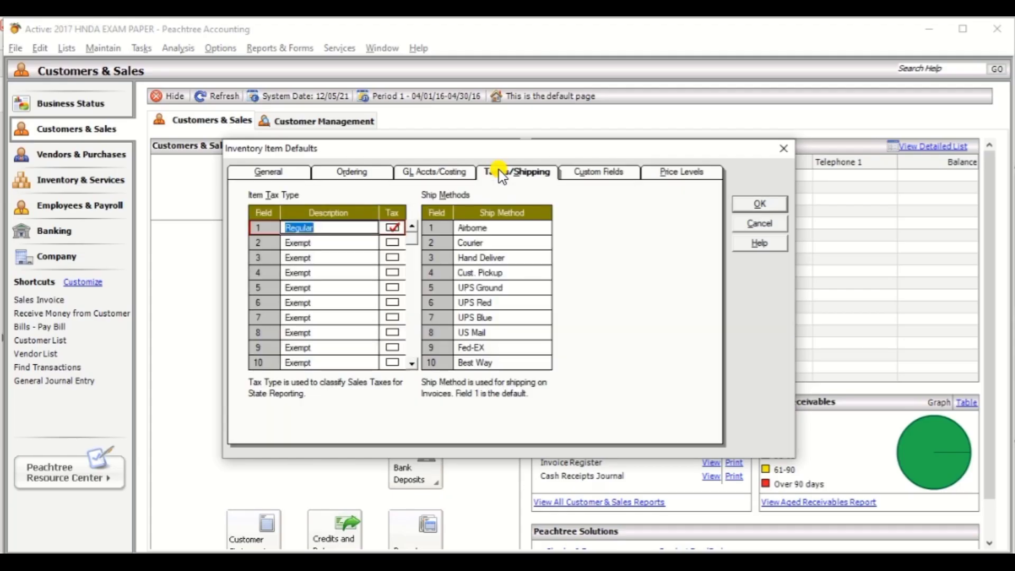
pyautogui.click(394, 230)
# - Check the custom fields in the exam paper PDF, then in Peachtree label the second item custom field "Order list" and disable fields 3 to 5
pyautogui.hotkey('alt', 'Tab')
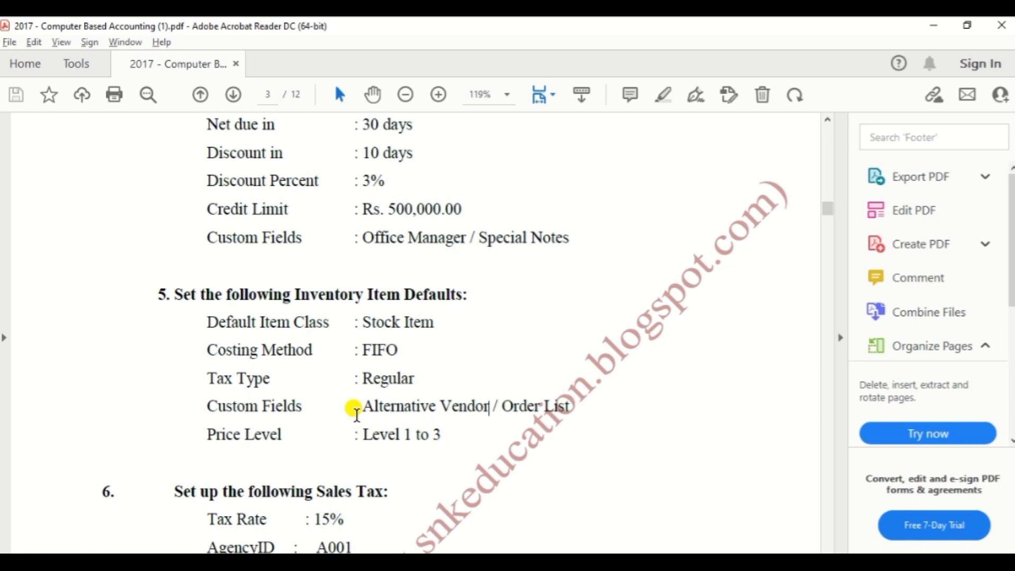
pyautogui.hotkey('alt', 'Tab')
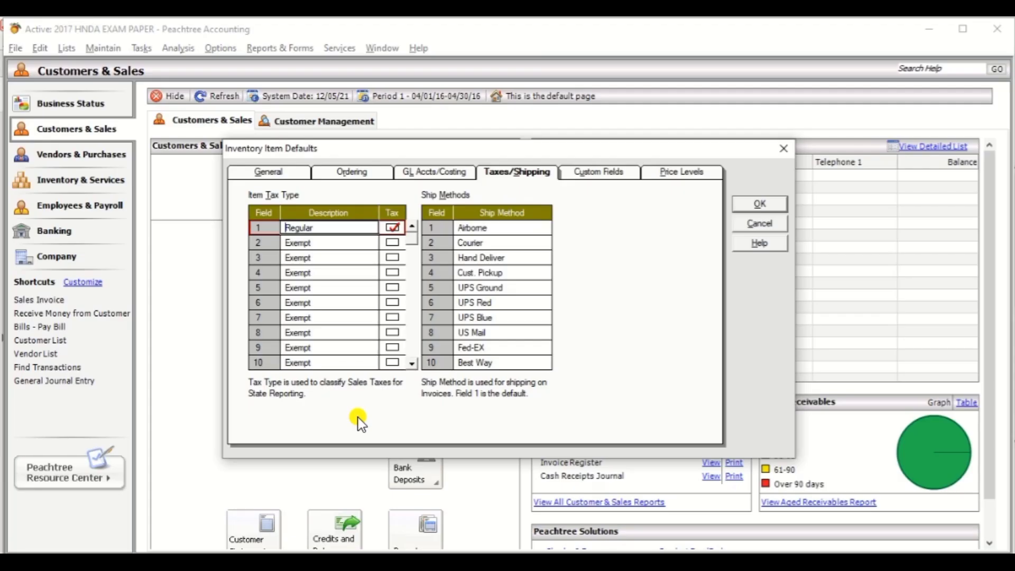
pyautogui.click(622, 172)
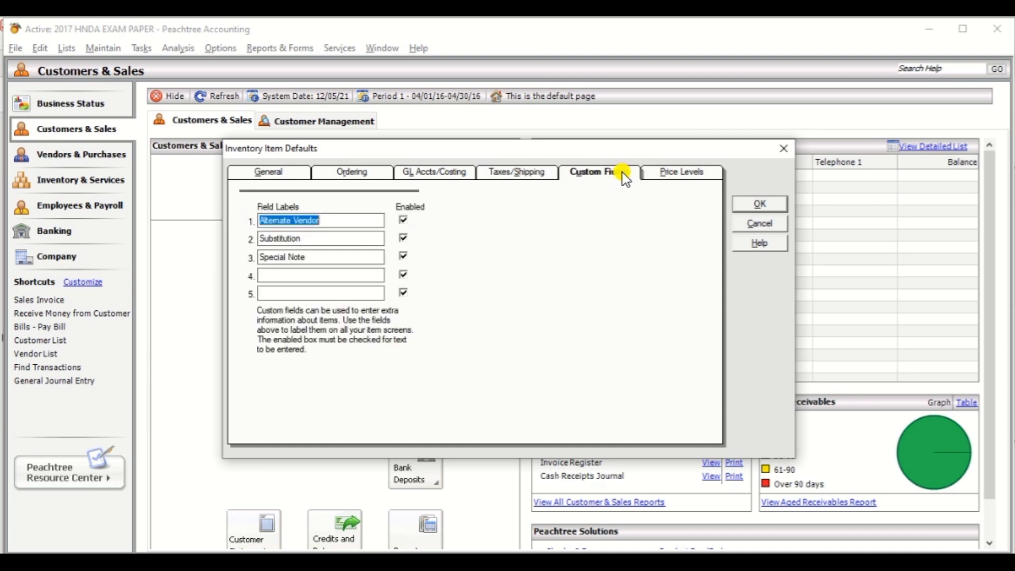
pyautogui.doubleClick(329, 239)
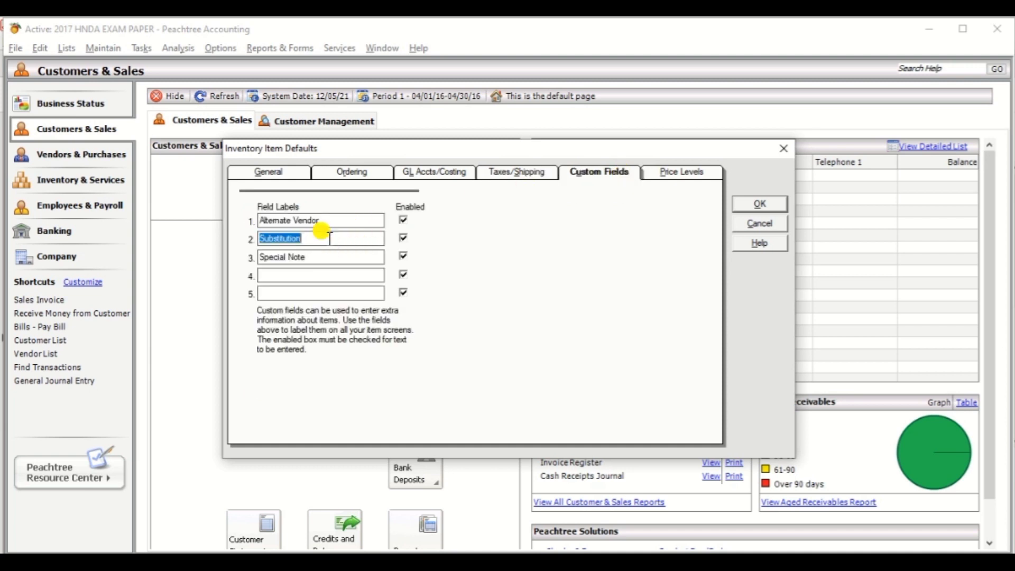
pyautogui.press('BackSpace')
pyautogui.write('Or')
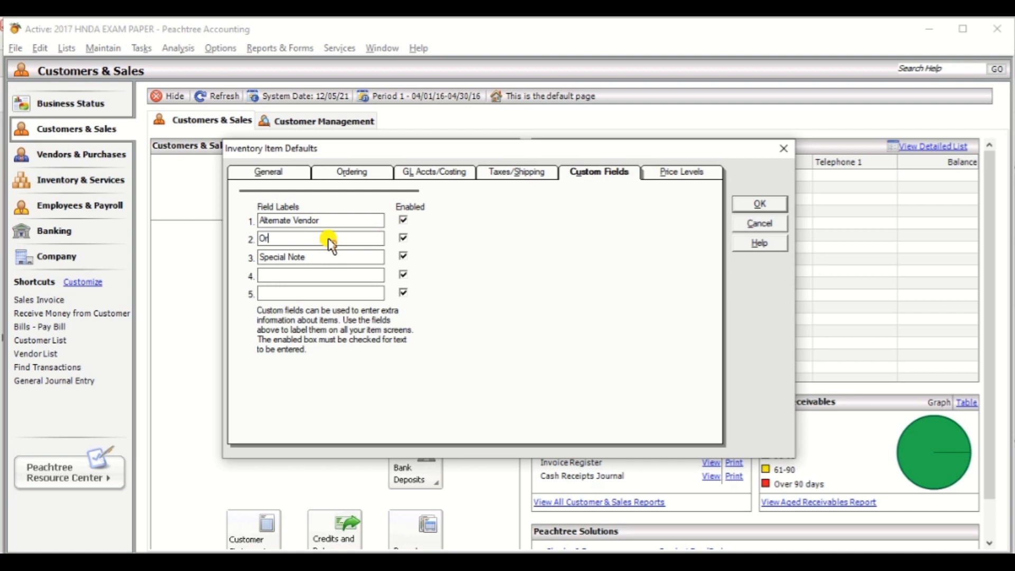
pyautogui.write('der list')
pyautogui.click(403, 256)
# - Check the required price levels in the exam paper PDF, then in Peachtree disable Price Levels 4 through 10 for inventory items
pyautogui.hotkey('alt', 'Tab')
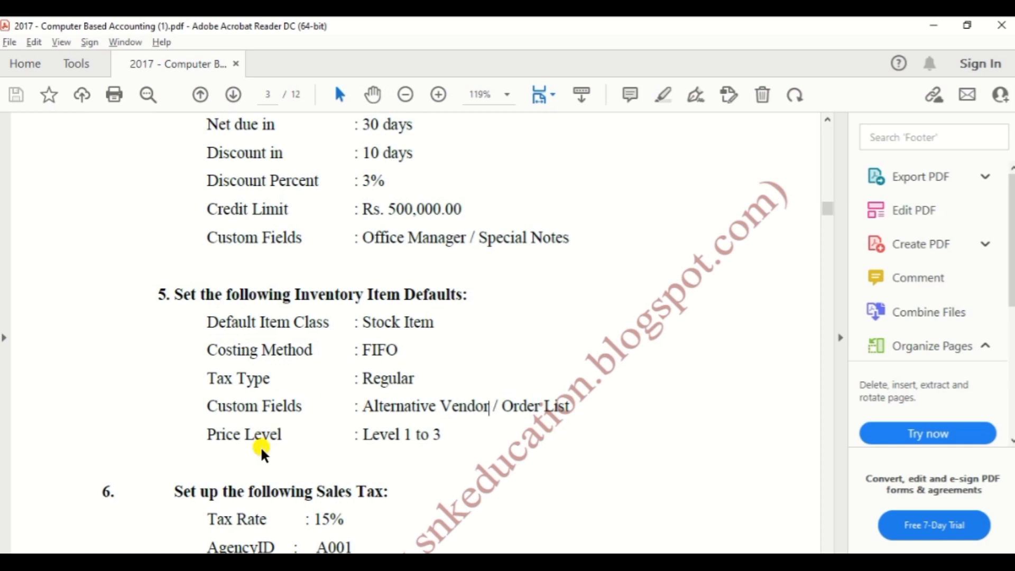
pyautogui.click(356, 431)
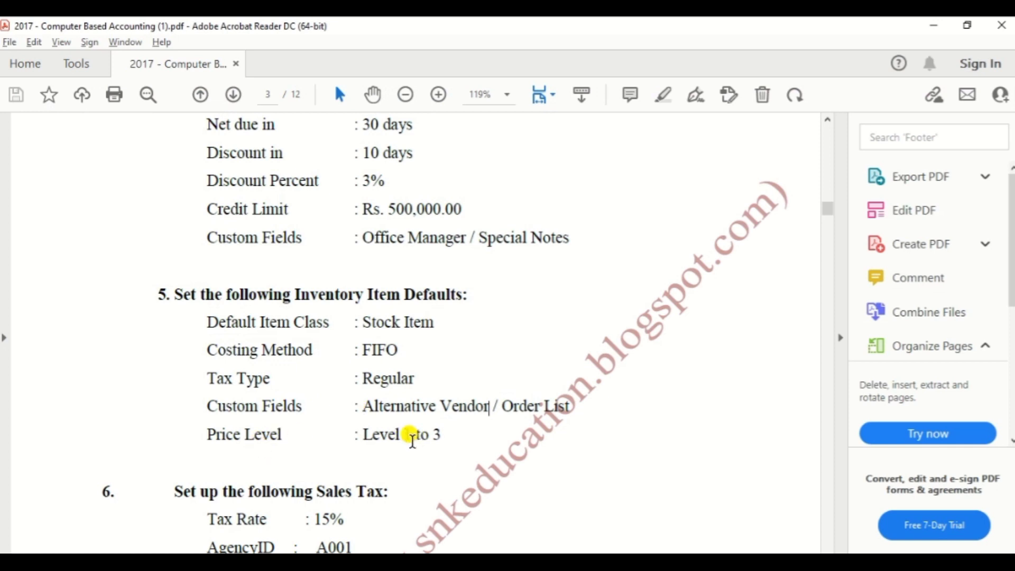
pyautogui.hotkey('alt', 'Tab')
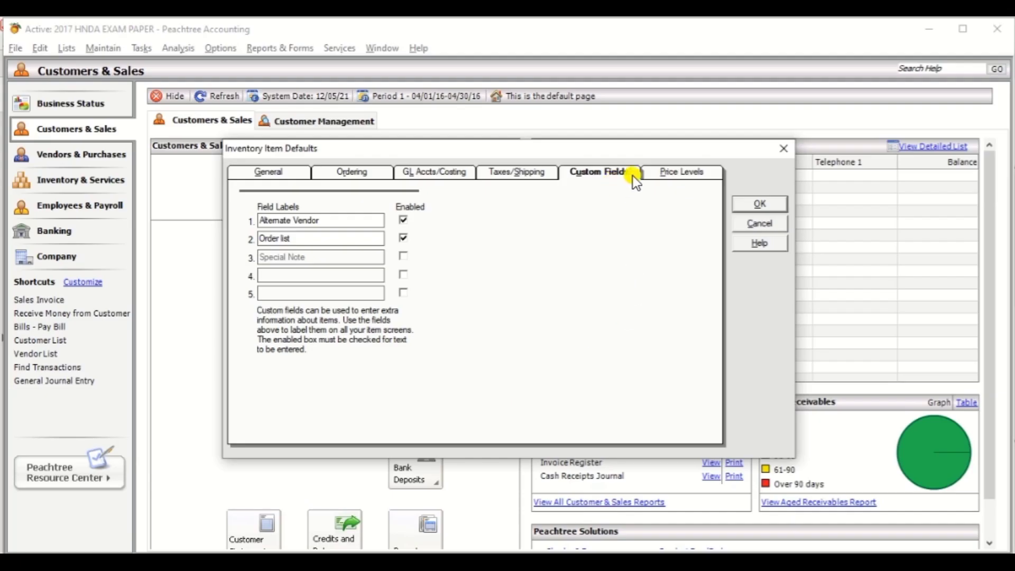
pyautogui.click(690, 172)
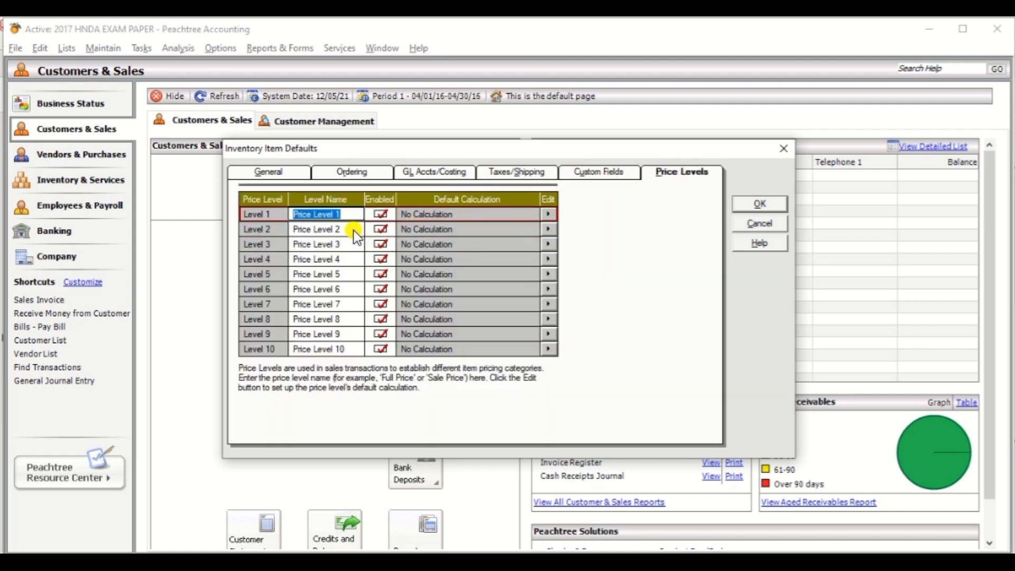
pyautogui.click(381, 259)
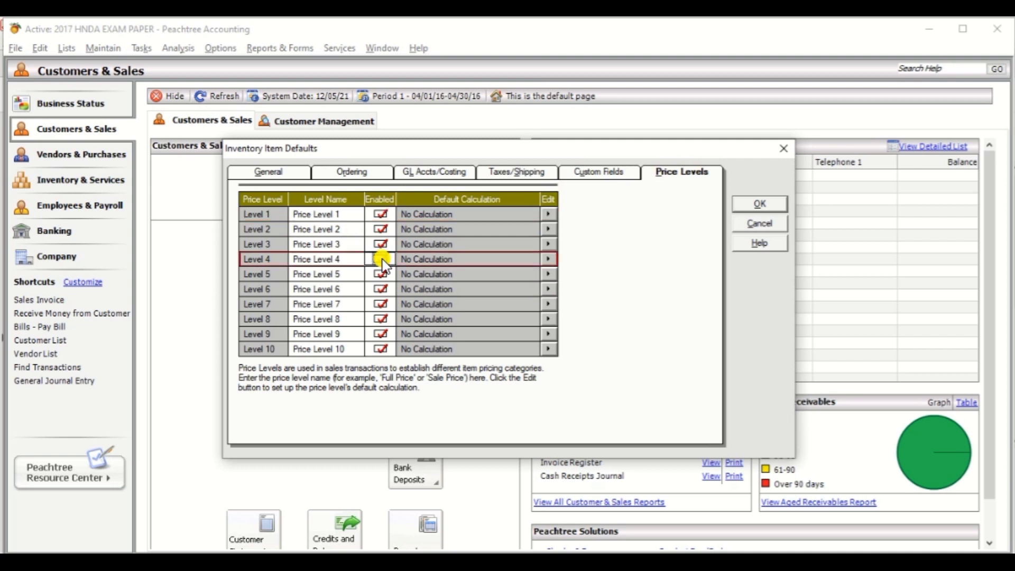
pyautogui.click(381, 274)
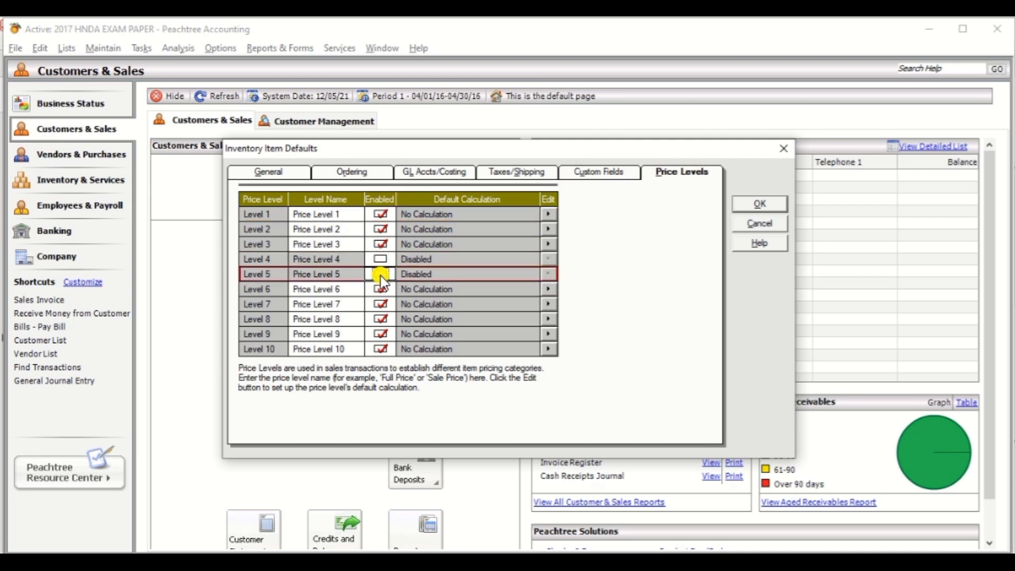
pyautogui.click(381, 289)
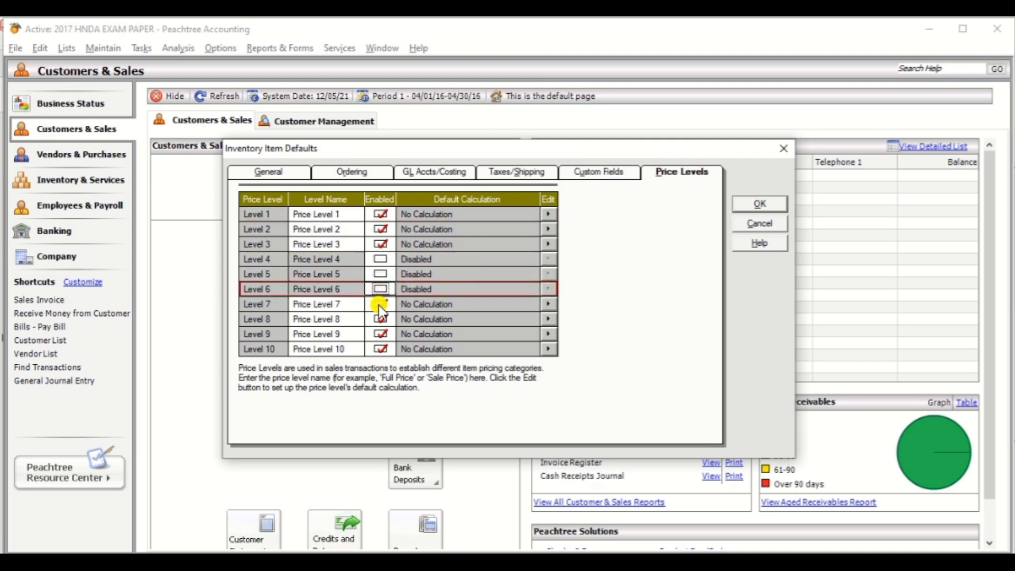
pyautogui.click(381, 304)
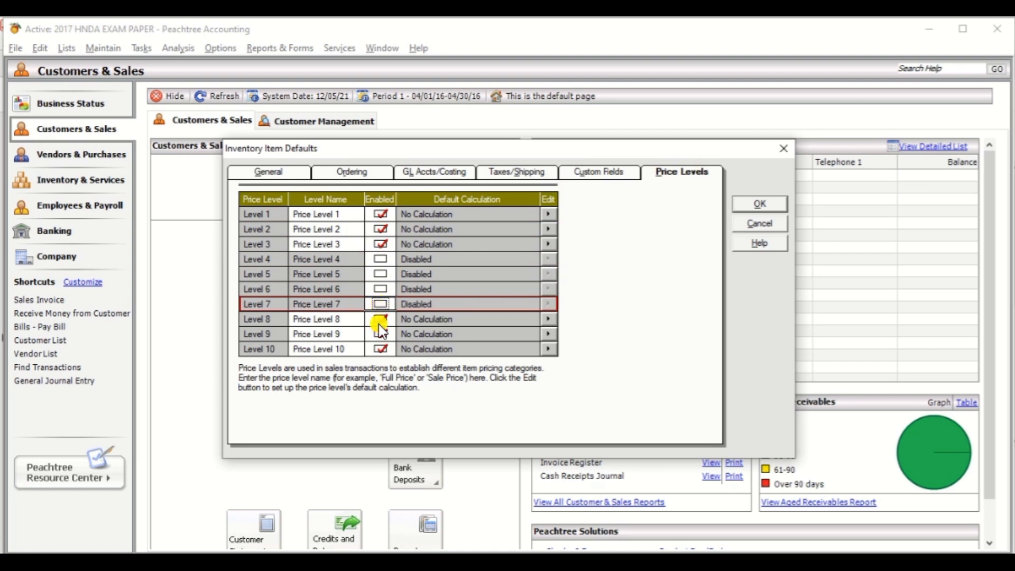
pyautogui.click(381, 319)
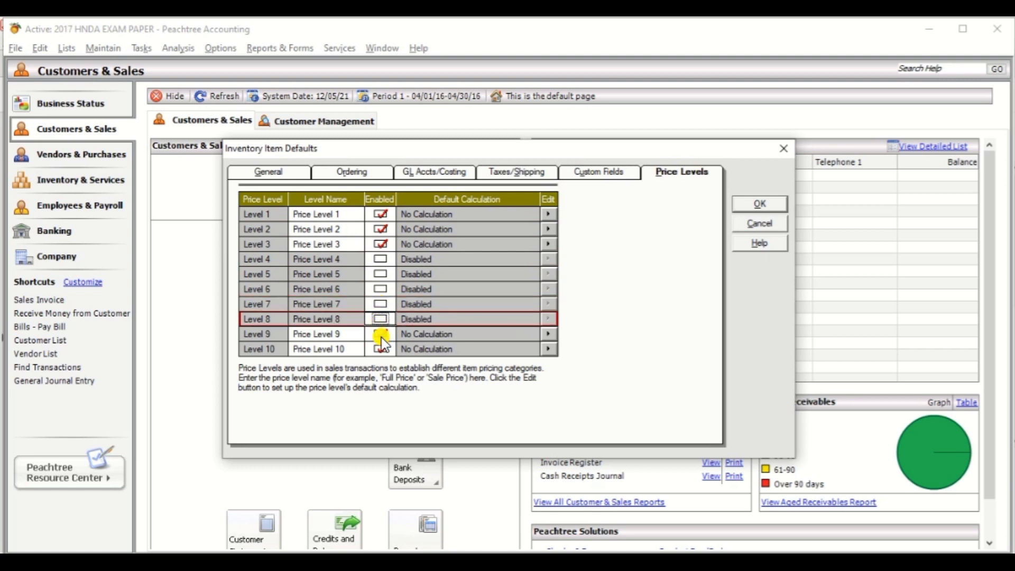
pyautogui.click(381, 333)
pyautogui.click(382, 351)
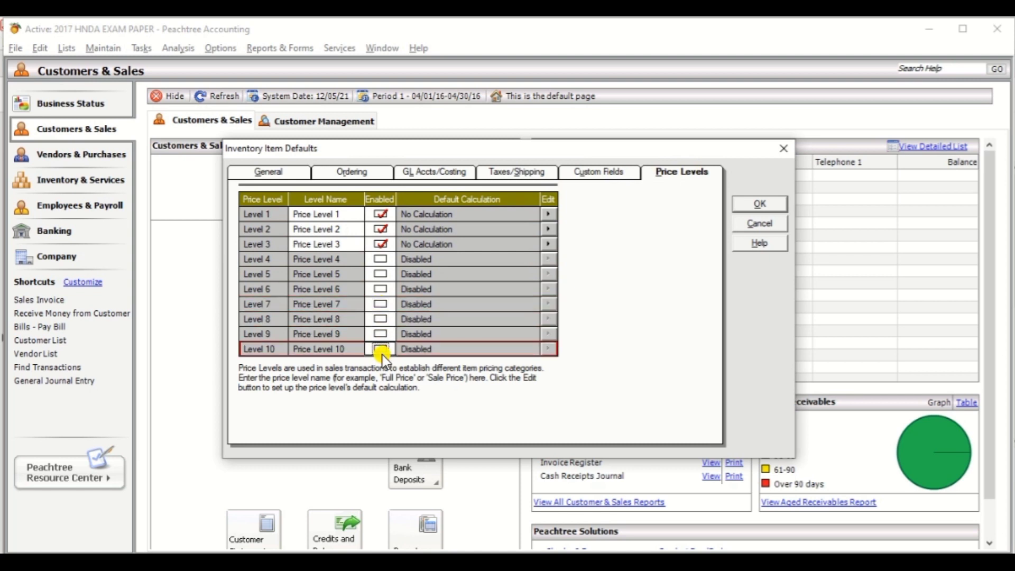
# - Compare the inventory item defaults with the exam paper PDF and save them in Peachtree
pyautogui.hotkey('alt', 'Tab')
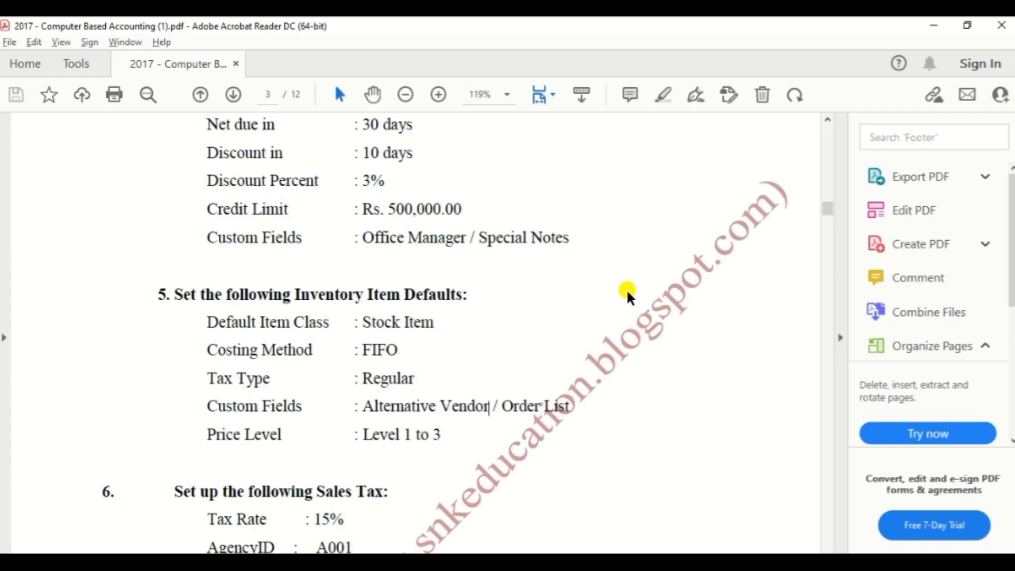
pyautogui.hotkey('alt', 'Tab')
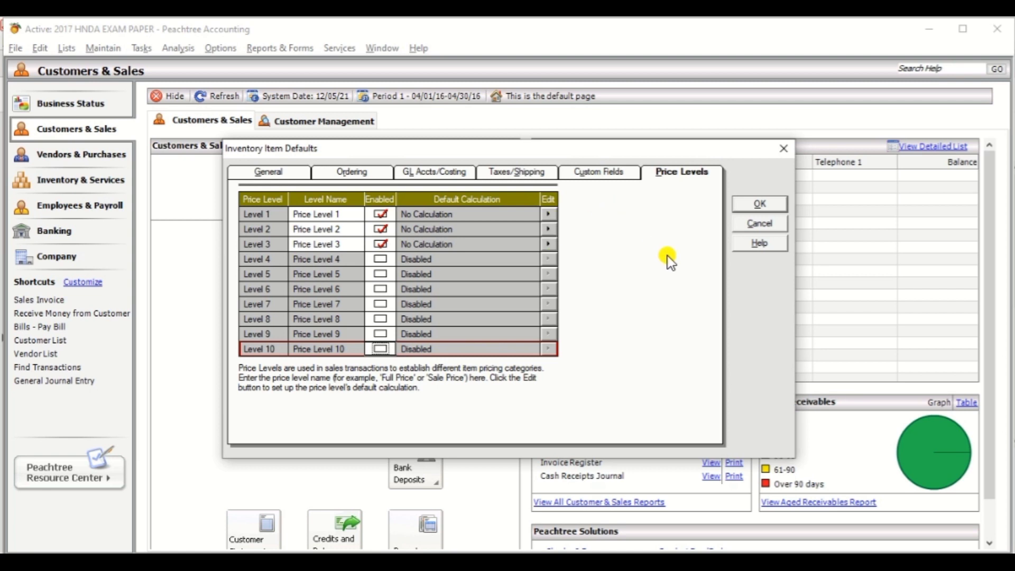
pyautogui.click(765, 206)
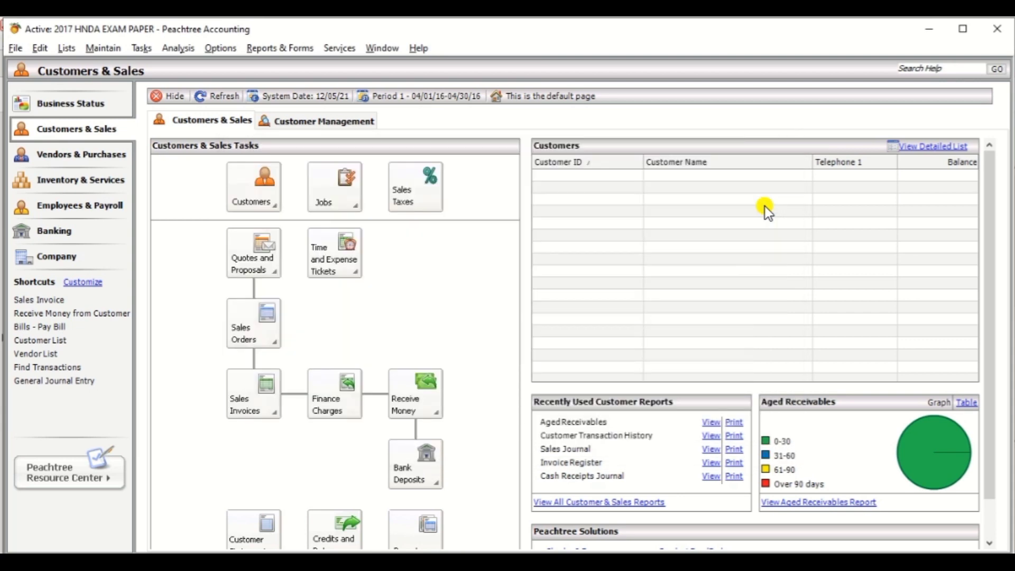
pyautogui.hotkey('alt', 'Tab')
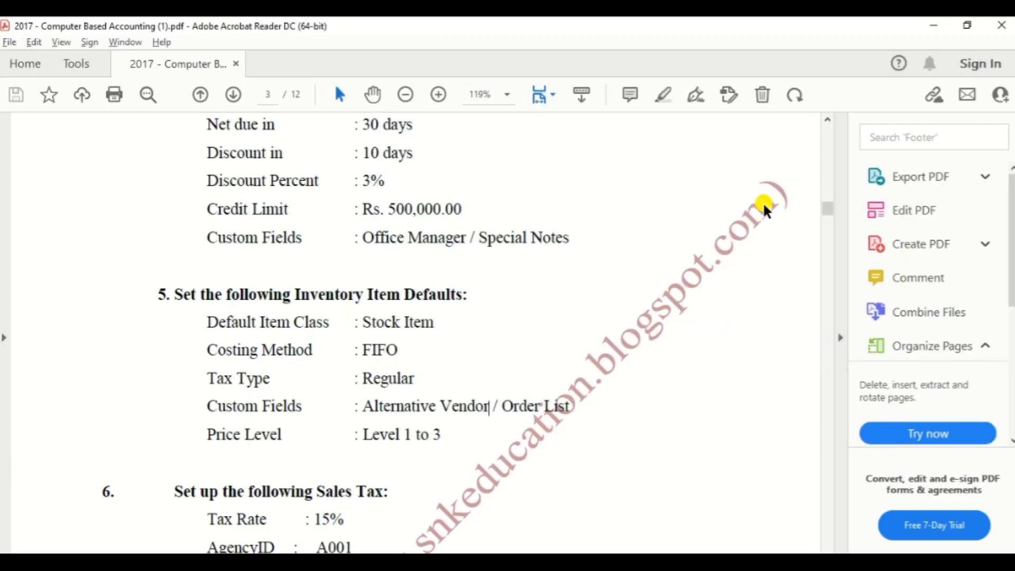
pyautogui.hotkey('alt', 'Tab')
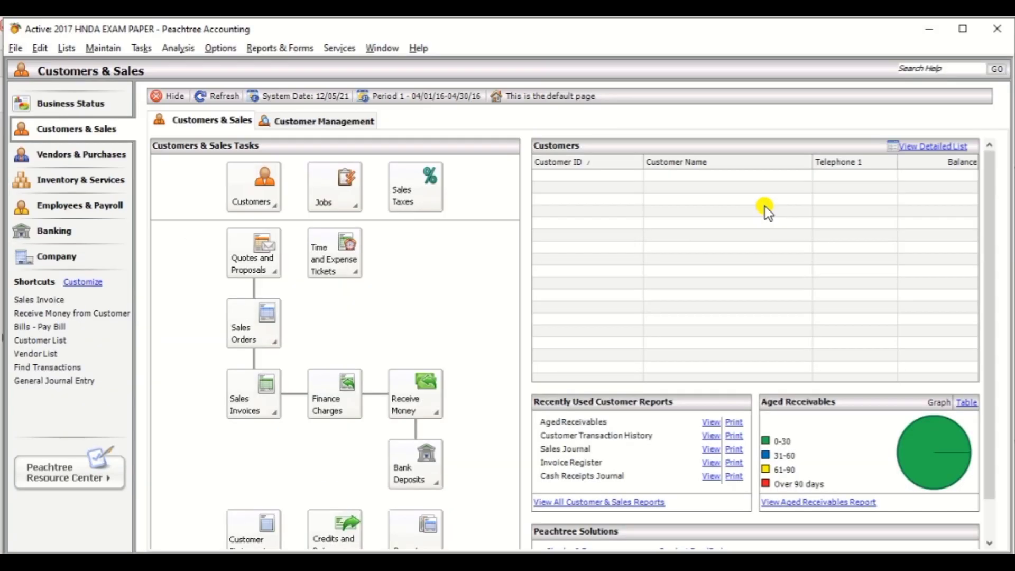